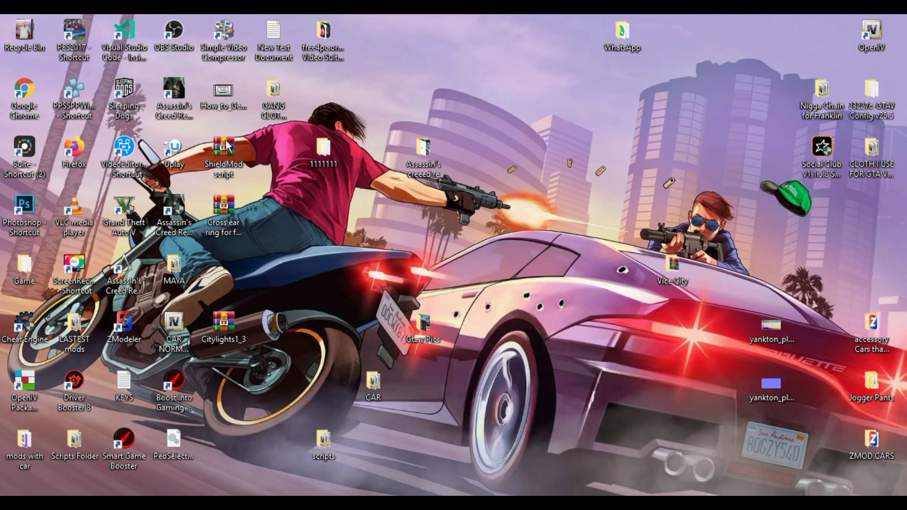
Step: Open the ShieldMod script archive from the desktop and dismiss the WinRAR notice
left_click(238, 163)
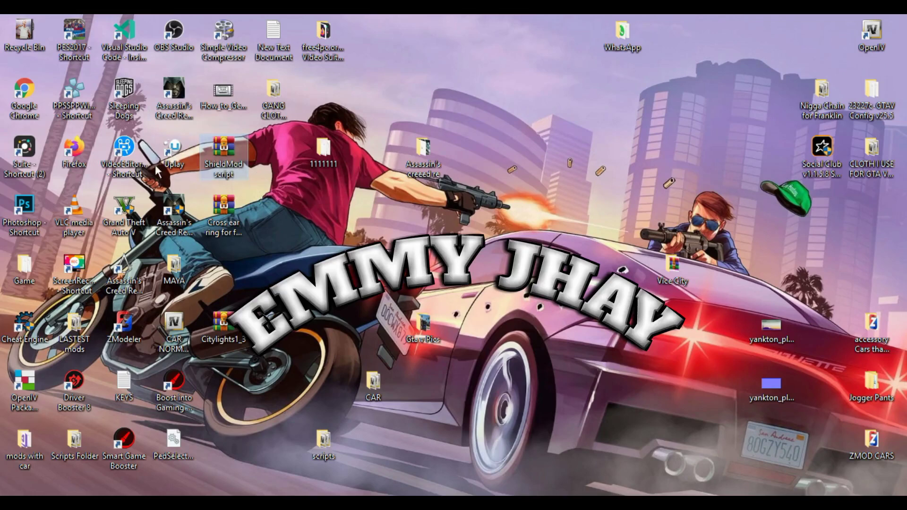
double_click(222, 154)
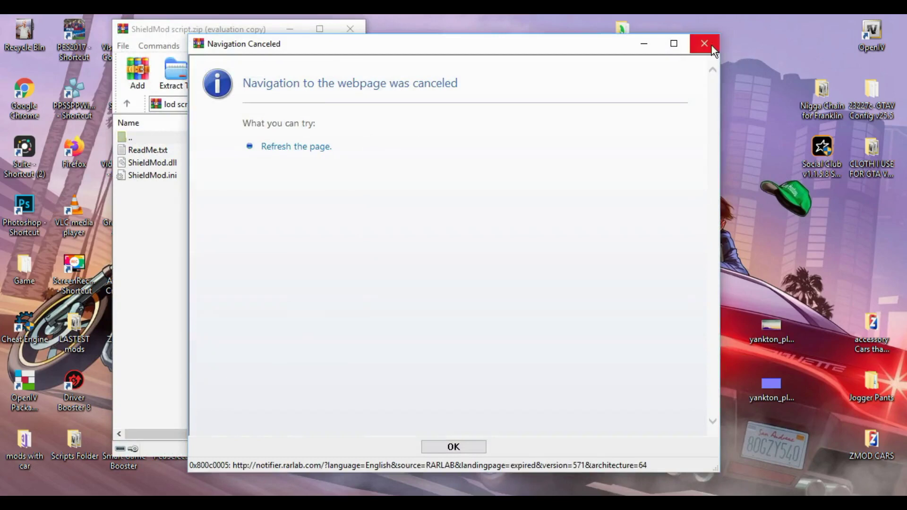
left_click(712, 45)
Step: Read the installation, usage and config notes in the archive's ReadMe.txt, then close the file
left_click(191, 154)
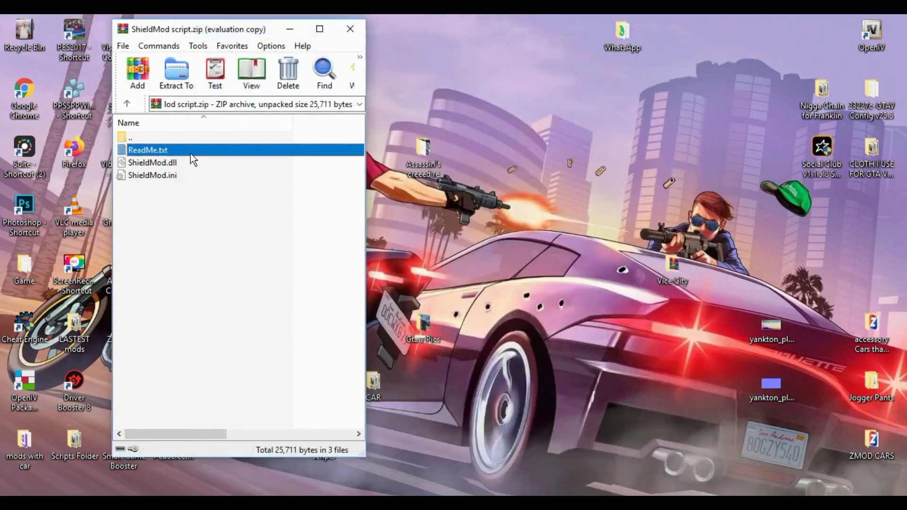
double_click(190, 154)
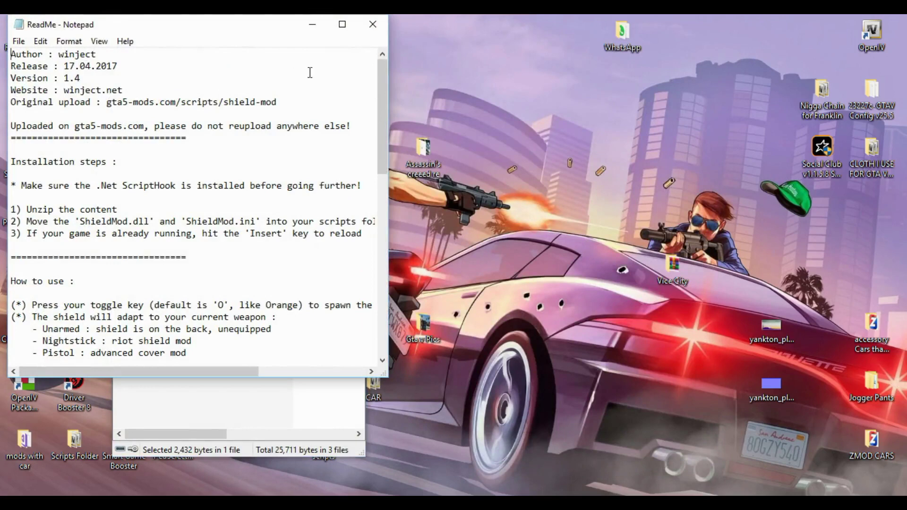
left_click(351, 22)
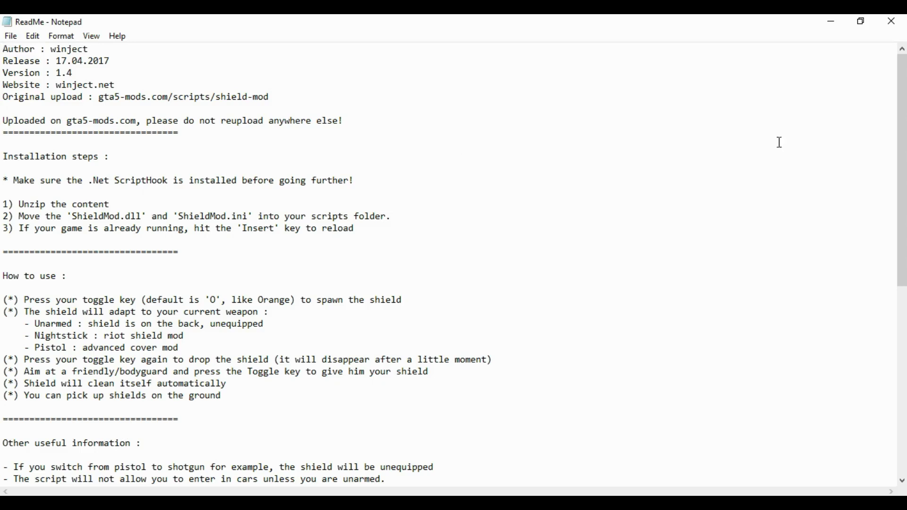
left_click_drag(902, 216, 891, 405)
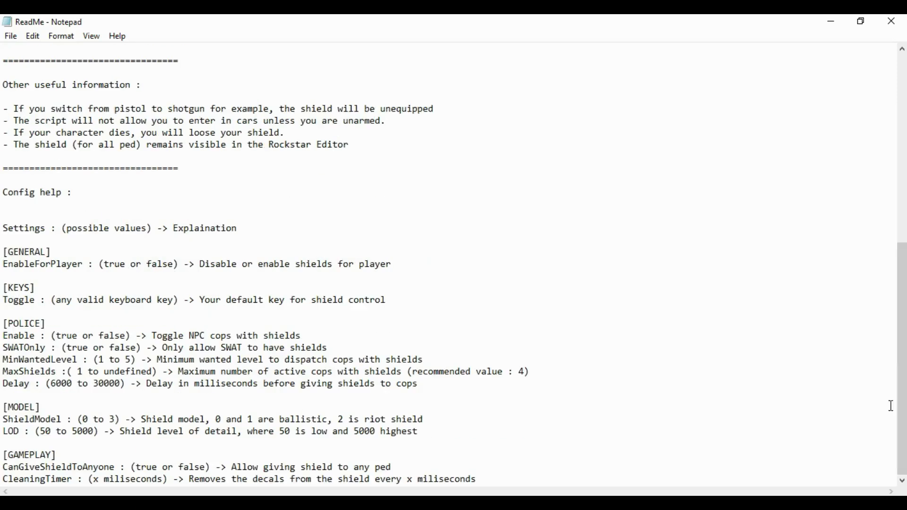
left_click(859, 22)
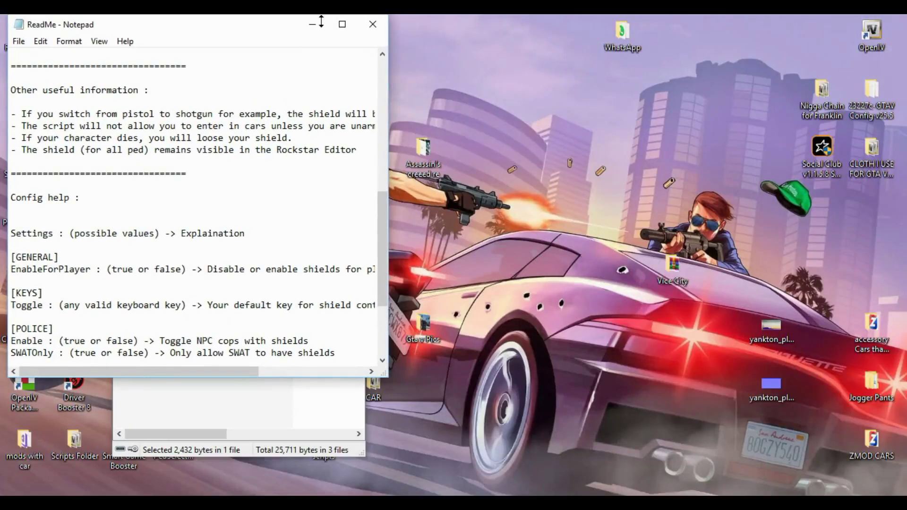
left_click(374, 25)
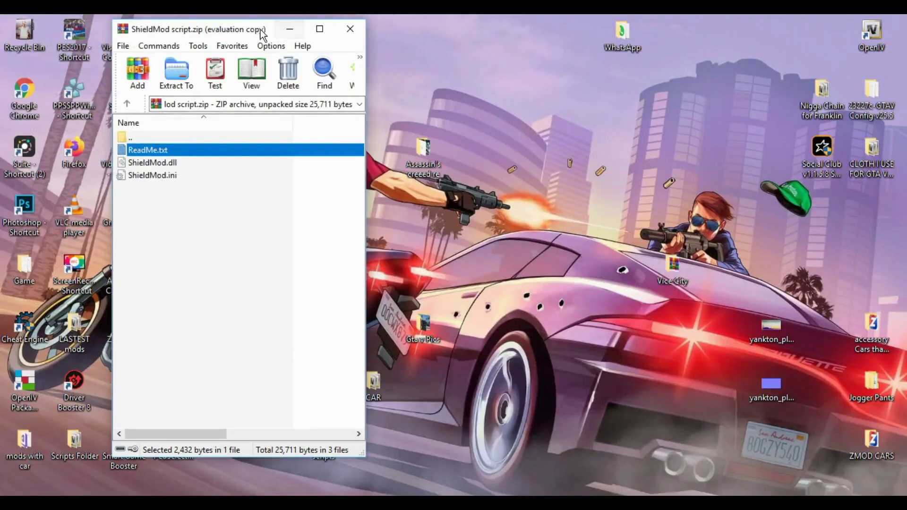
Step: Open the Grand Theft Auto V game folder through its desktop shortcut's file location and arrange it beside the ShieldMod archive window
left_click_drag(260, 31, 387, 63)
left_click(110, 206)
right_click(110, 207)
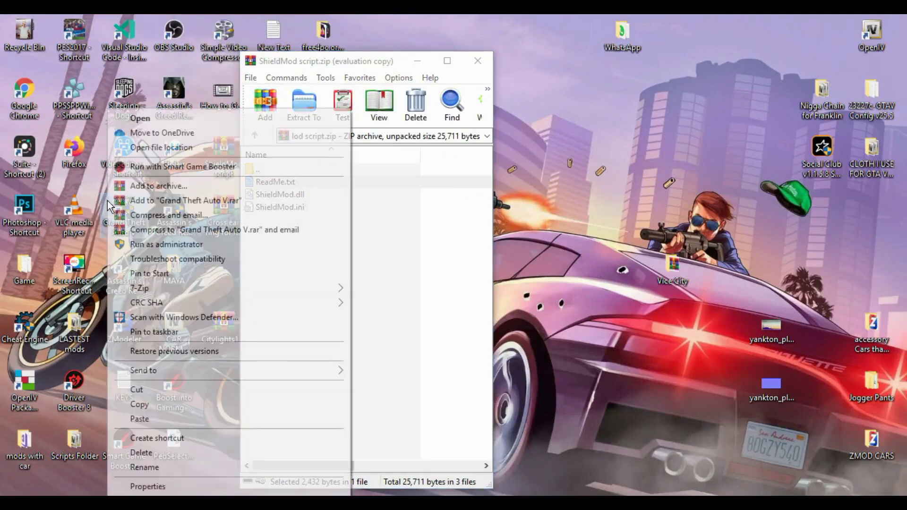
left_click(156, 146)
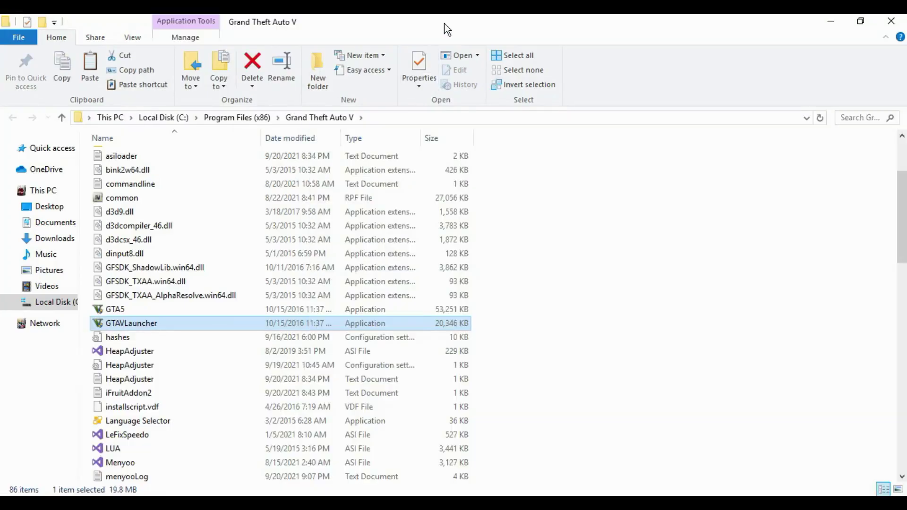
double_click(447, 21)
left_click_drag(178, 53, 641, 62)
left_click_drag(384, 71, 205, 51)
left_click_drag(644, 62, 555, 76)
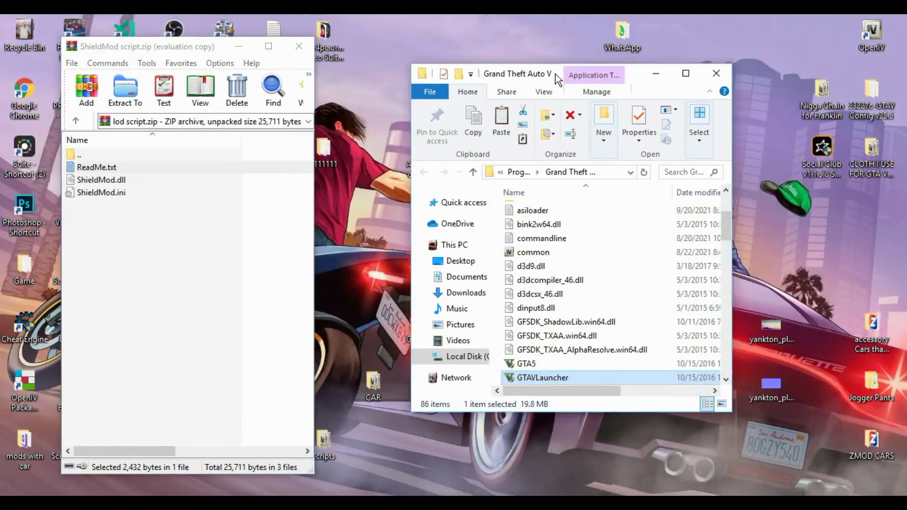
Step: Rename the scripts folder in the Grand Theft Auto V directory to 1111scripts
key("Home")
key("Down")
key("Down")
key("Down")
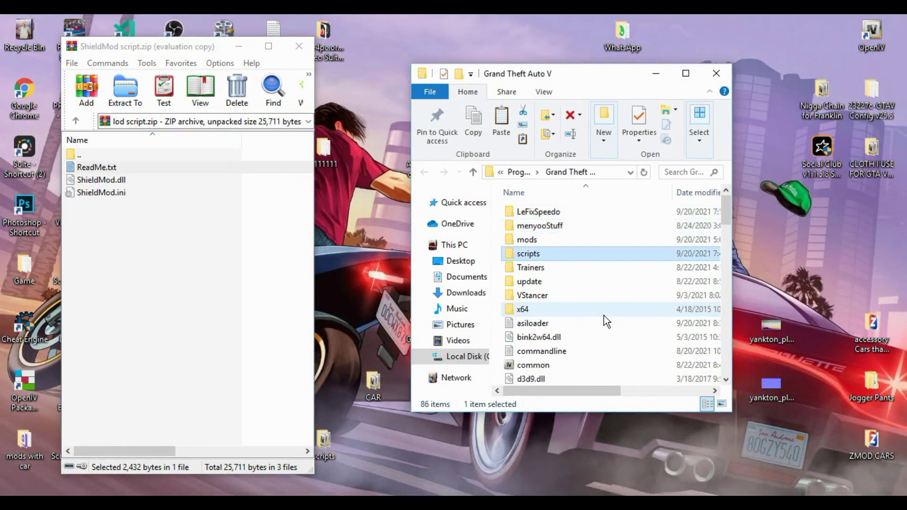
left_click(531, 254)
left_click(530, 254)
key("Home")
type("1111")
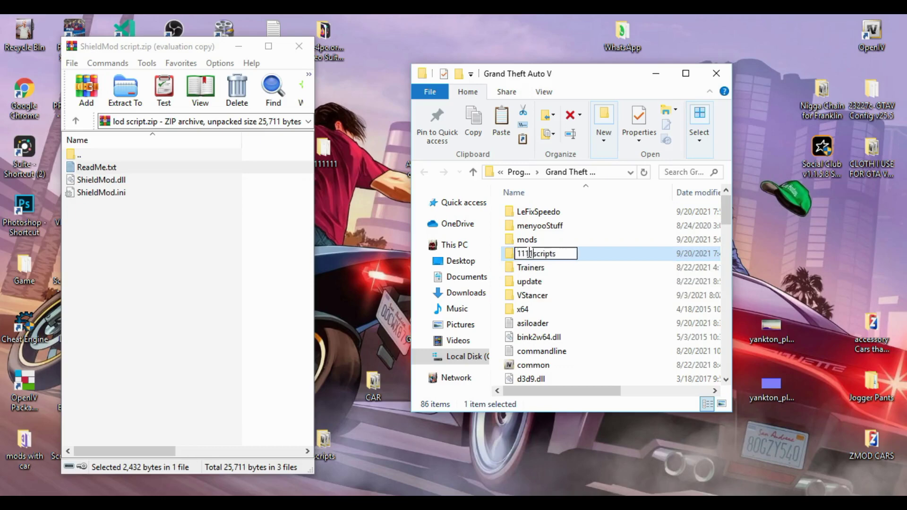
key("Return")
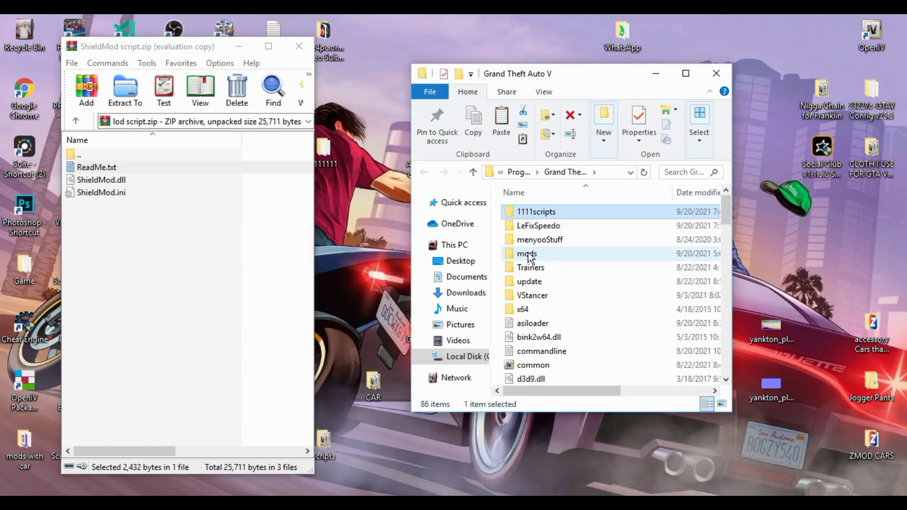
Step: Remove the 1111 prefix so the folder is named scripts again
left_click(525, 216)
key("Right")
key("Left")
key("Left")
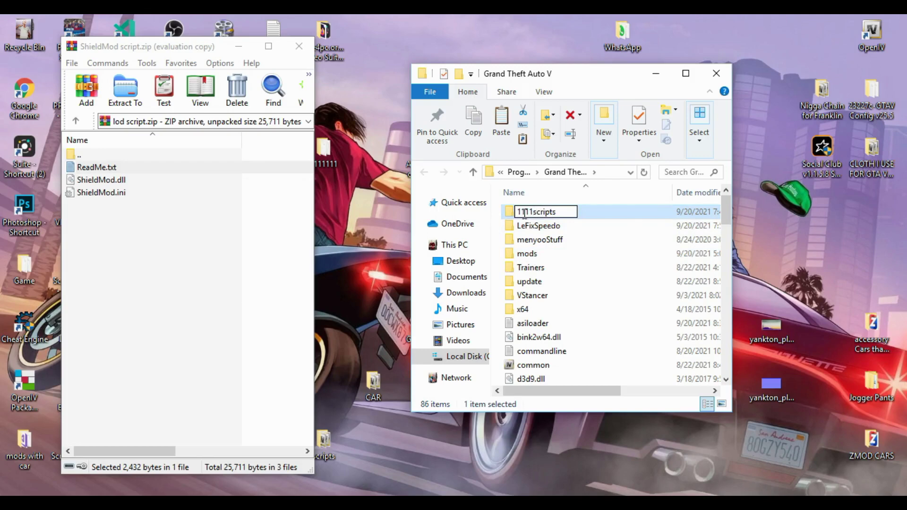
key("BackSpace")
key("BackSpace")
key("BackSpace")
key("BackSpace")
key("Return")
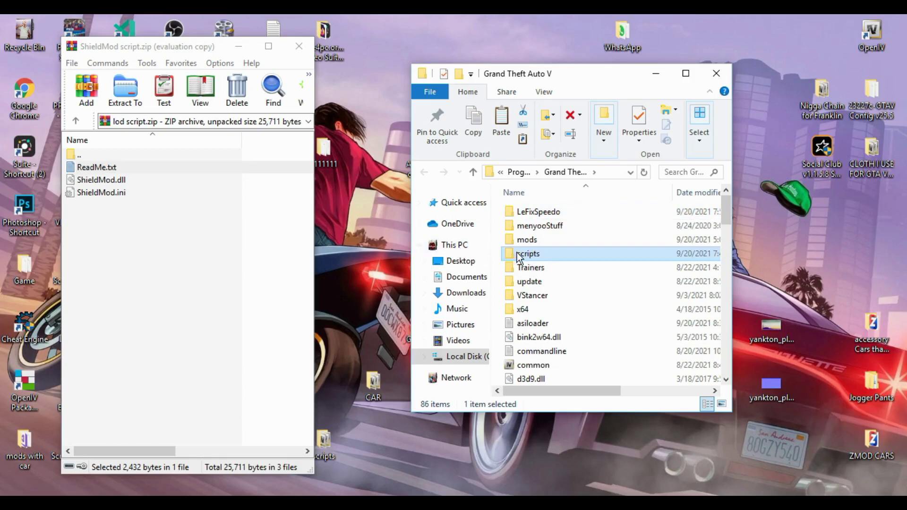
Step: Rename the existing scripts folder in the game directory to 111scripts
left_click(518, 255)
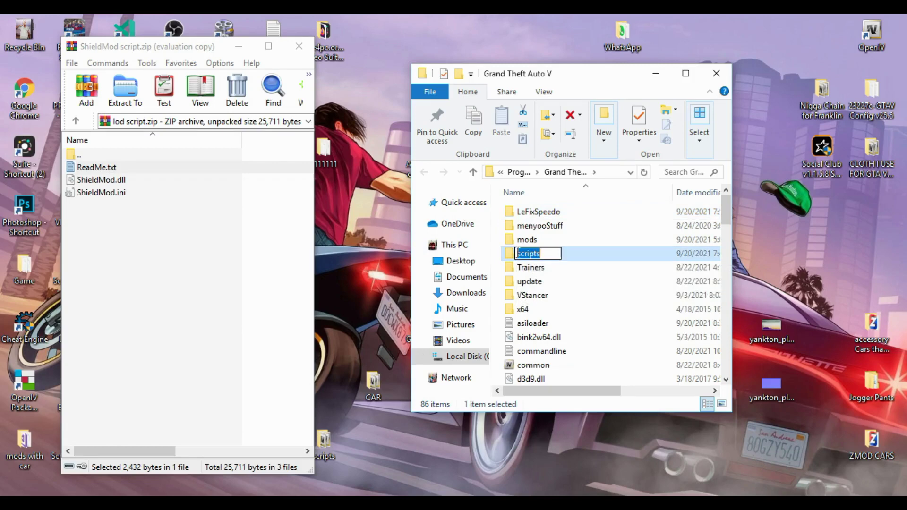
left_click(502, 257)
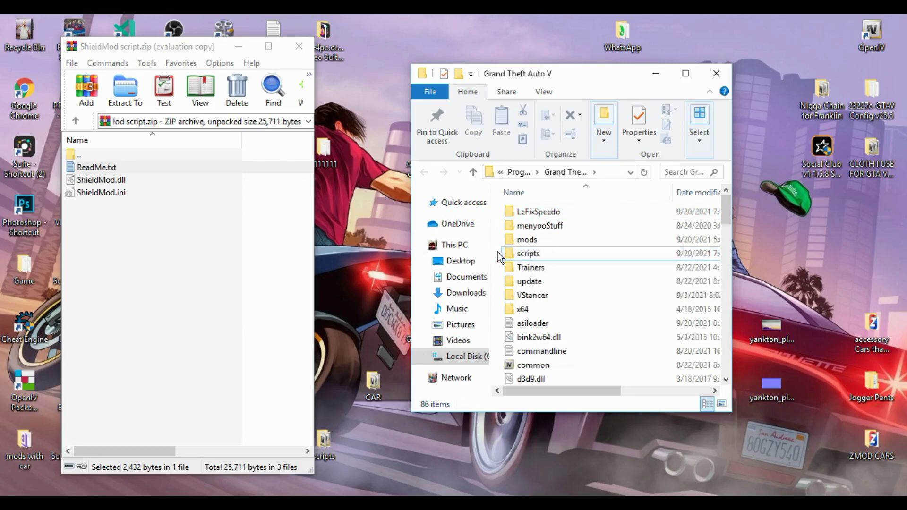
left_click(510, 255)
left_click(510, 255)
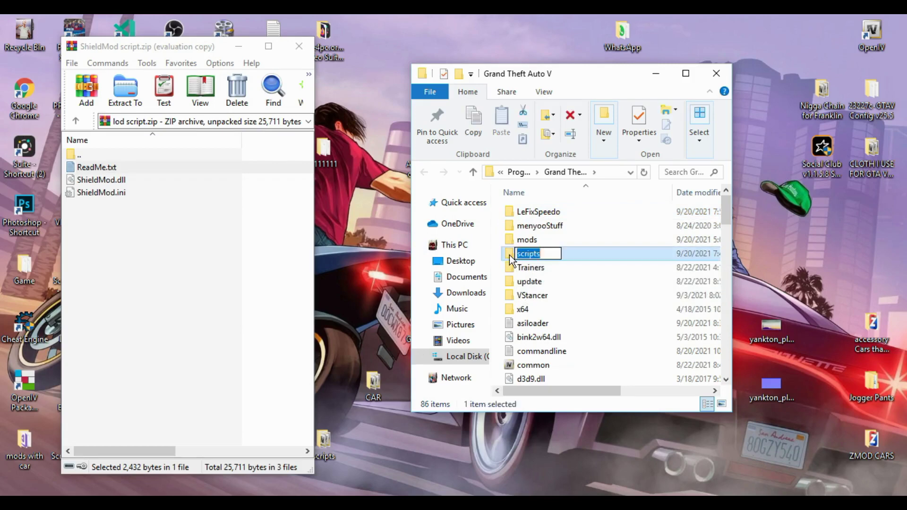
key("Right")
type("111")
key("Return")
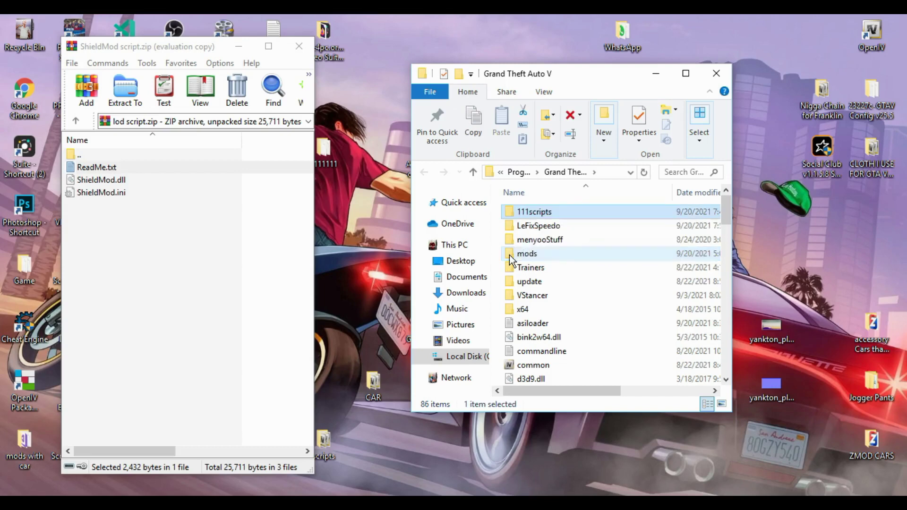
Step: Create a new folder in the Grand Theft Auto V directory
right_click(500, 263)
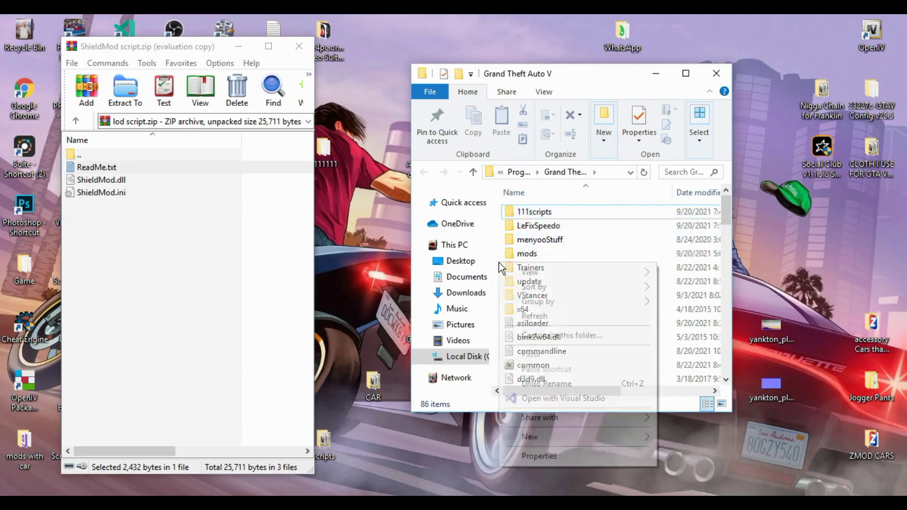
mouse_move(529, 438)
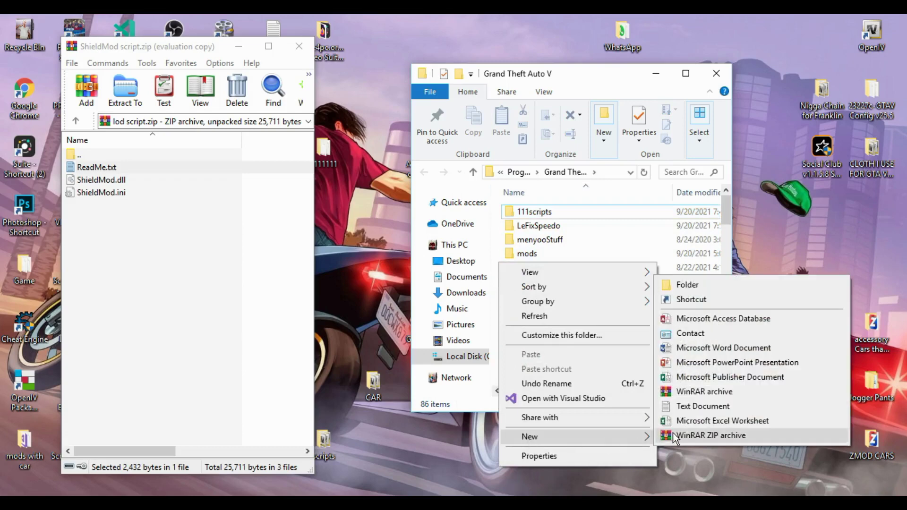
left_click(689, 286)
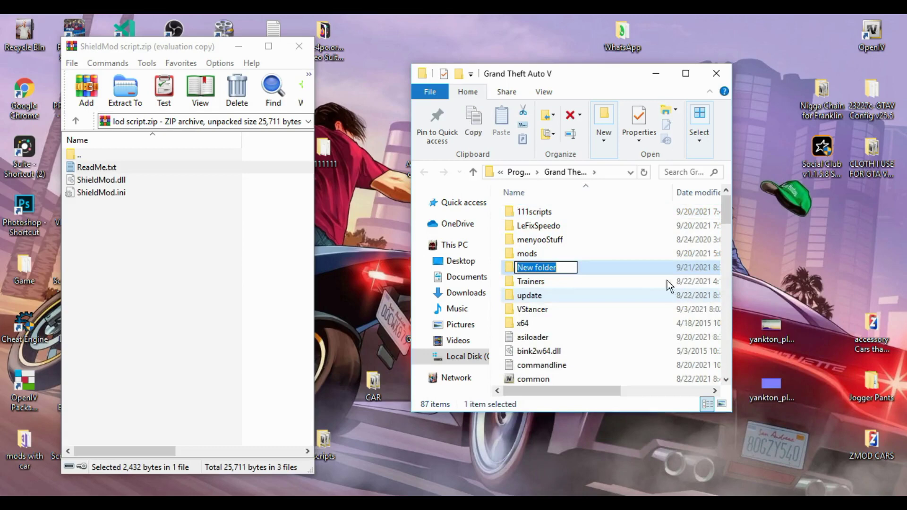
Step: Copy the 111scripts folder's name to the new folder and remove the 111 prefix, naming it scripts
left_click(574, 216)
key("F2")
key("ctrl+c")
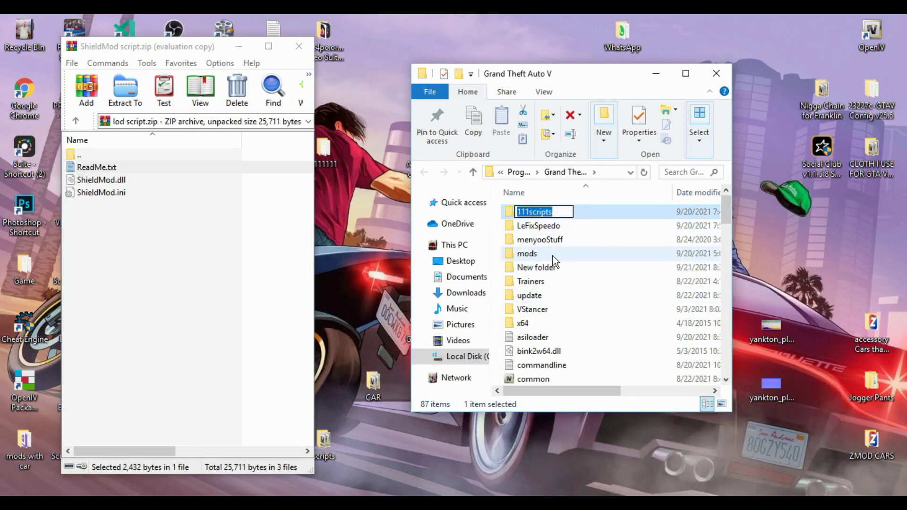
left_click(548, 274)
key("F2")
key("ctrl+v")
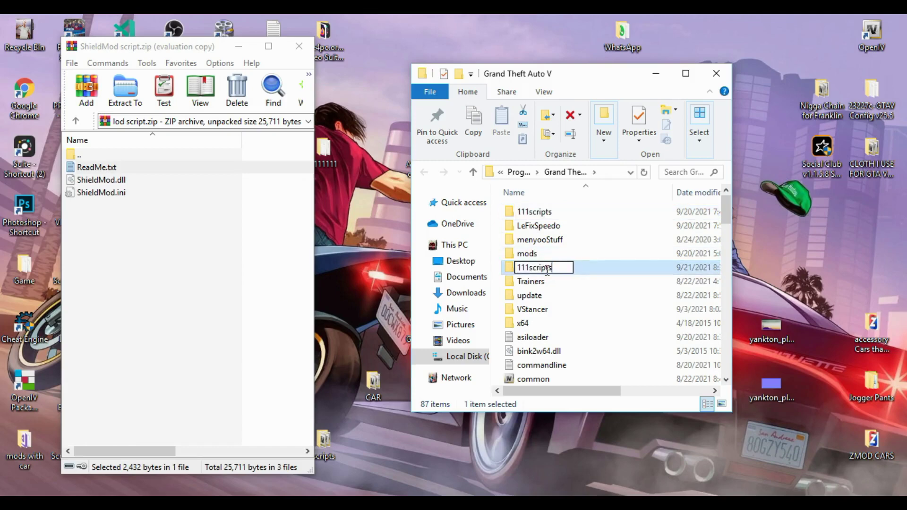
key("BackSpace")
key("BackSpace")
key("BackSpace")
key("Return")
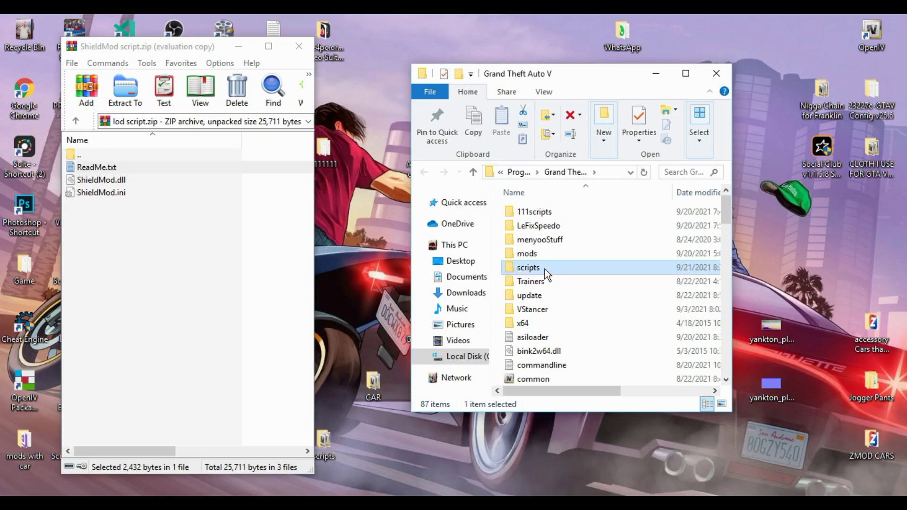
Step: Open the new scripts folder, and open the Scripts 111 archive from the 9_ALL MY Scripts folder in Downloads
double_click(547, 269)
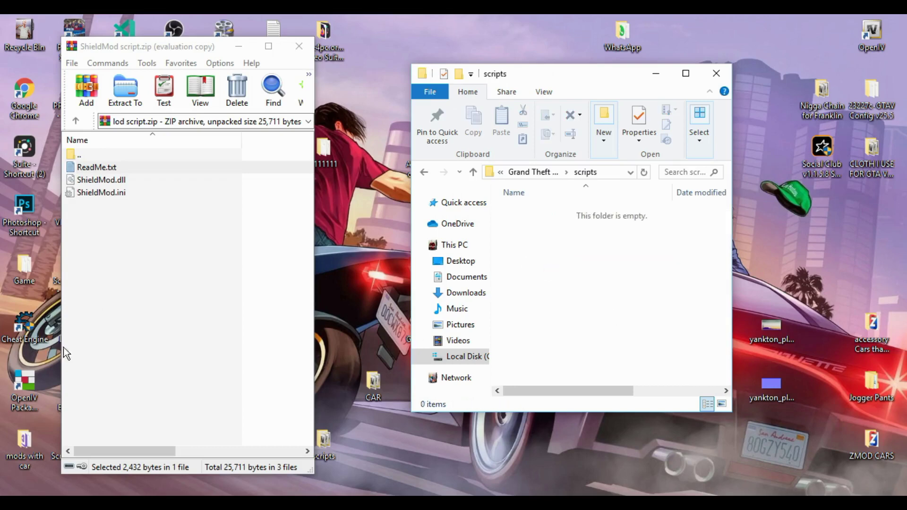
left_click(273, 447)
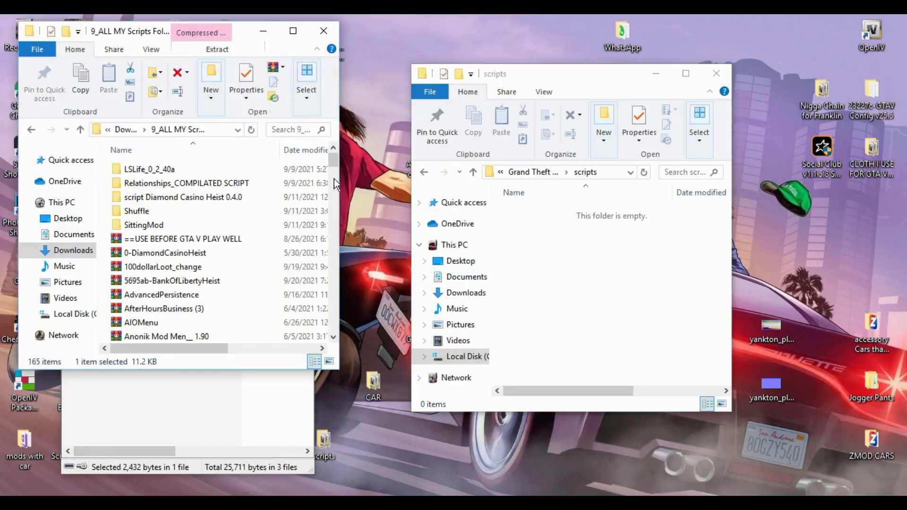
left_click_drag(334, 163, 332, 278)
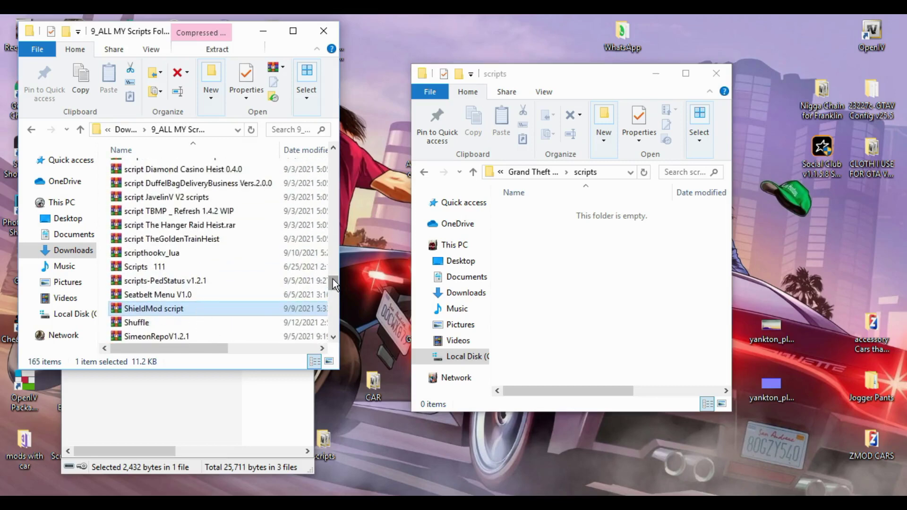
left_click(186, 266)
double_click(186, 265)
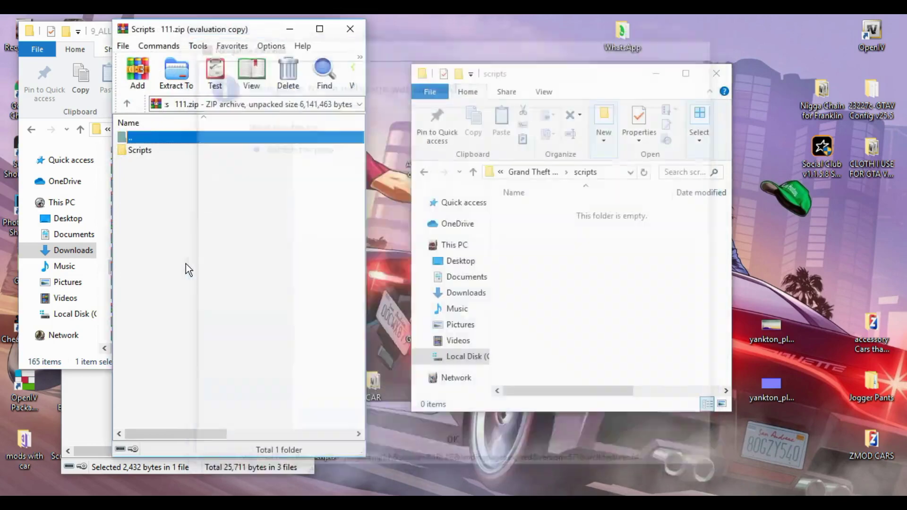
Step: Go into the Scripts folder of the archive, then 3e0d39-LUA, and open its scripts subfolder
key("Down")
key("Return")
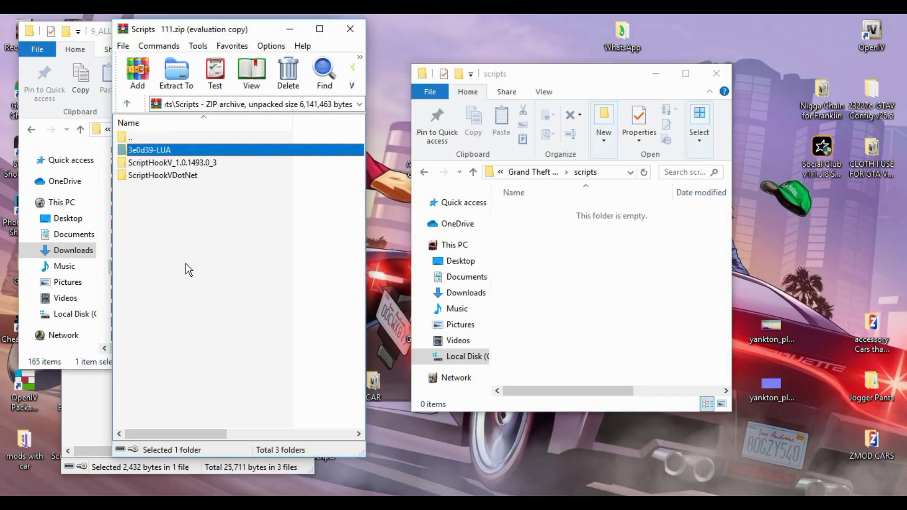
key("Down")
key("Return")
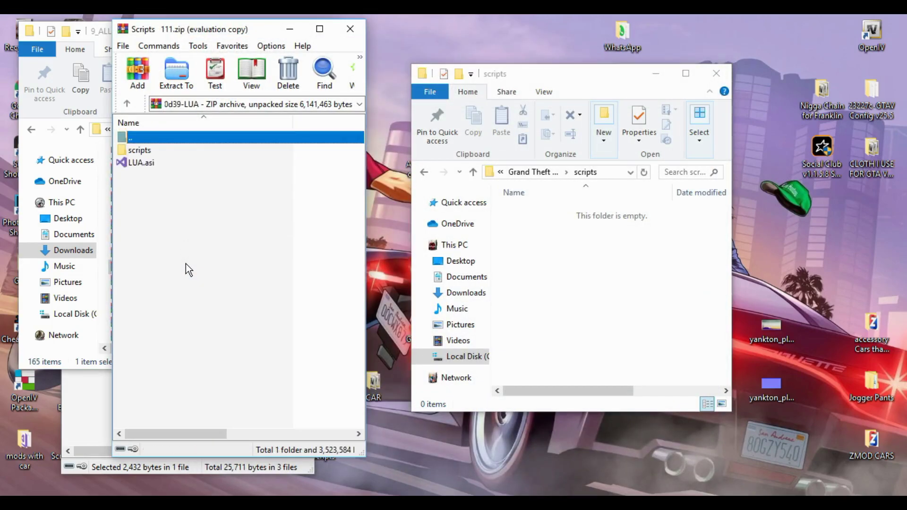
left_click(238, 162)
double_click(203, 150)
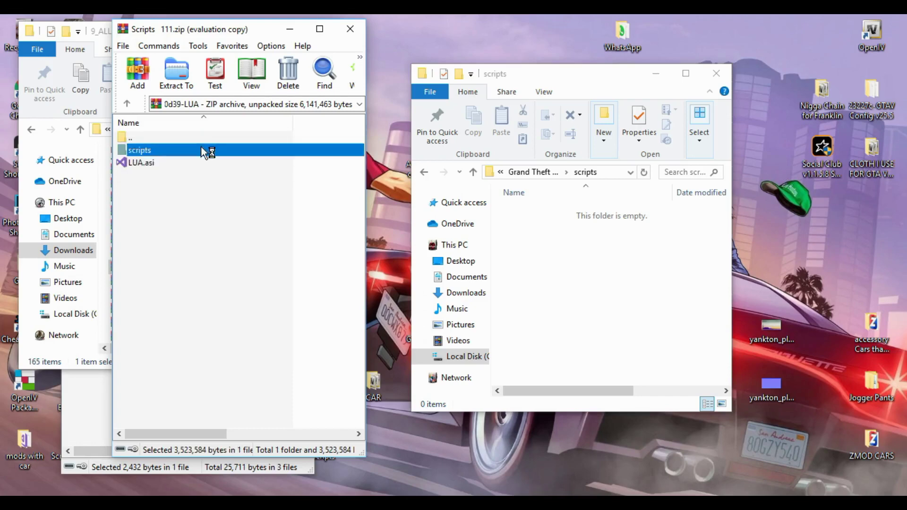
Step: Try to copy the addins and libs folders and keys.lua, main.lua and utils.lua from the archive into the scripts folder
left_click_drag(187, 257, 173, 148)
left_click_drag(156, 196, 645, 290)
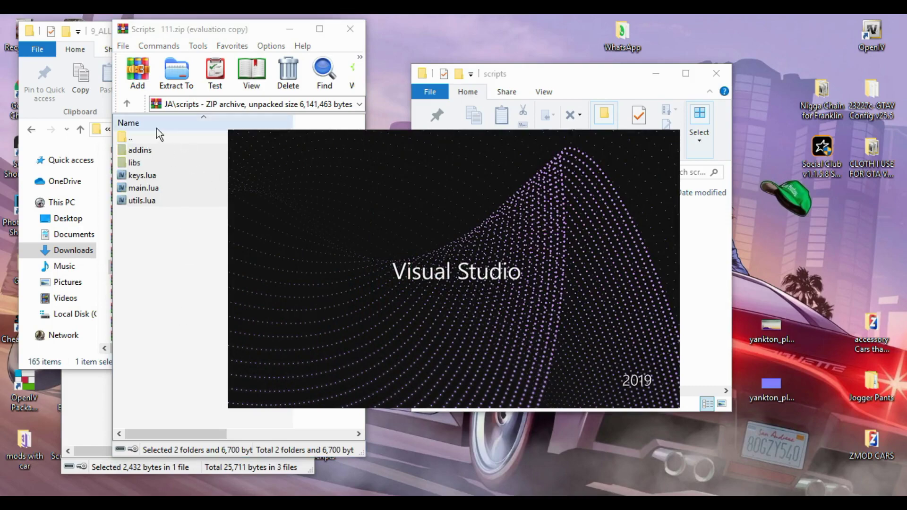
left_click_drag(355, 154, 335, 194)
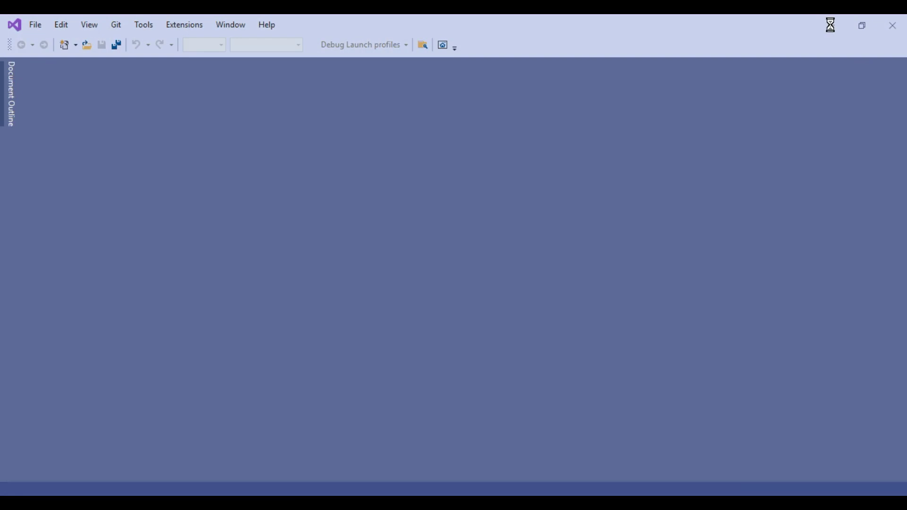
Step: Force the unresponsive Visual Studio window to close, opening Task Manager to check on it and closing it again
left_click(892, 26)
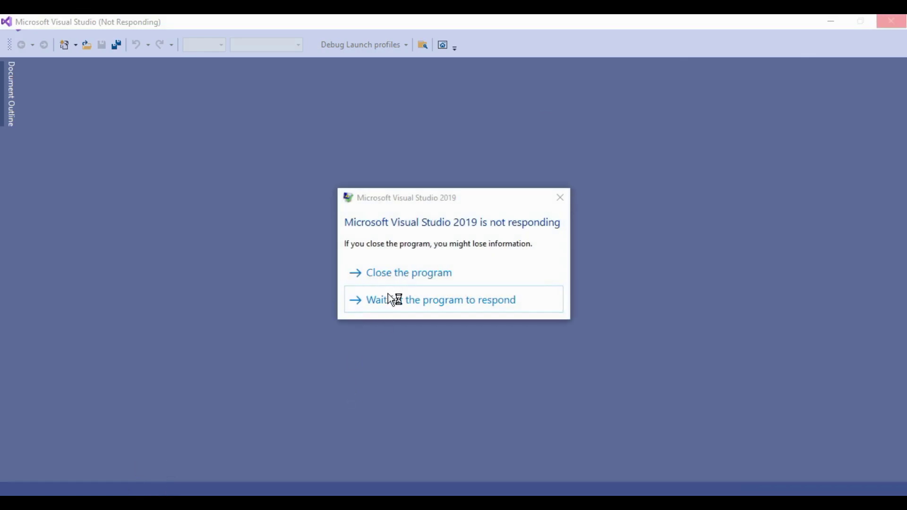
left_click(388, 268)
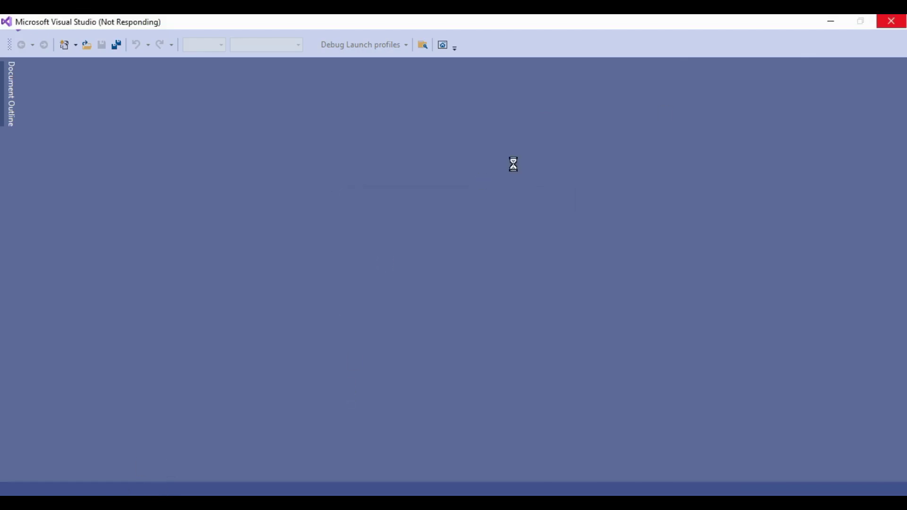
left_click(893, 23)
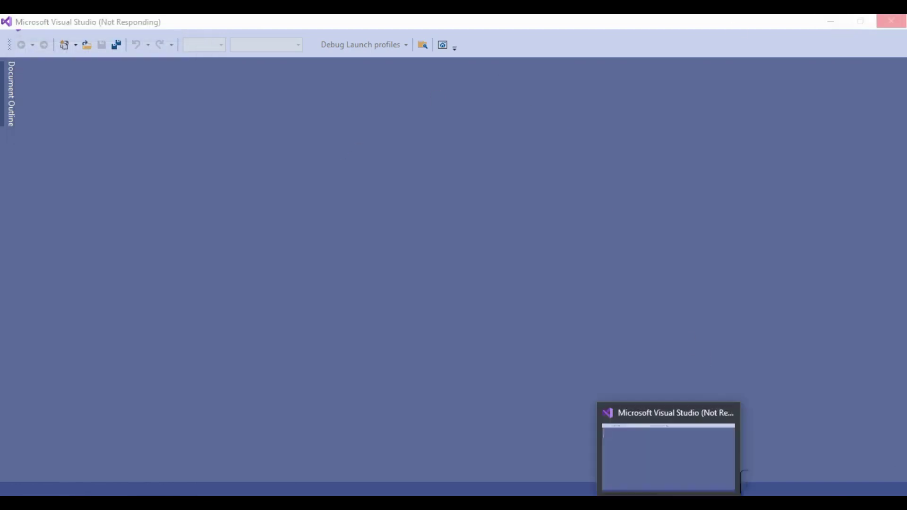
right_click(745, 481)
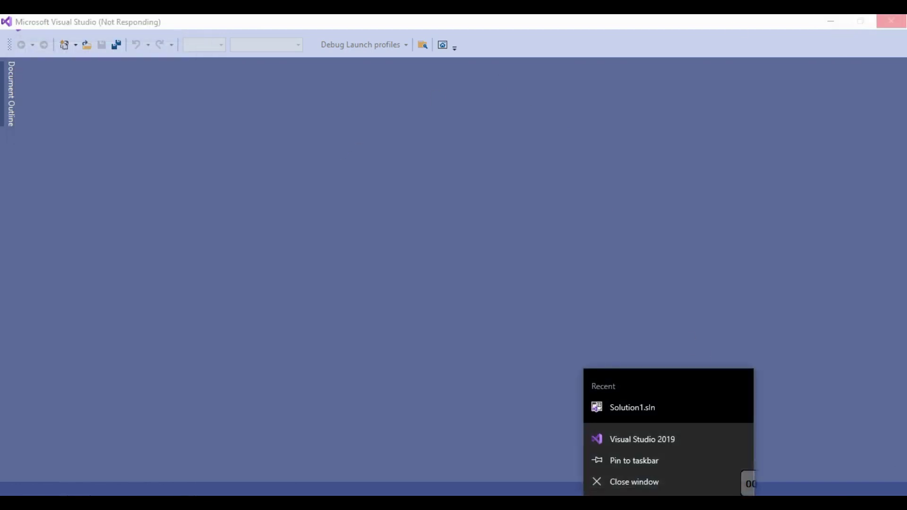
left_click(661, 481)
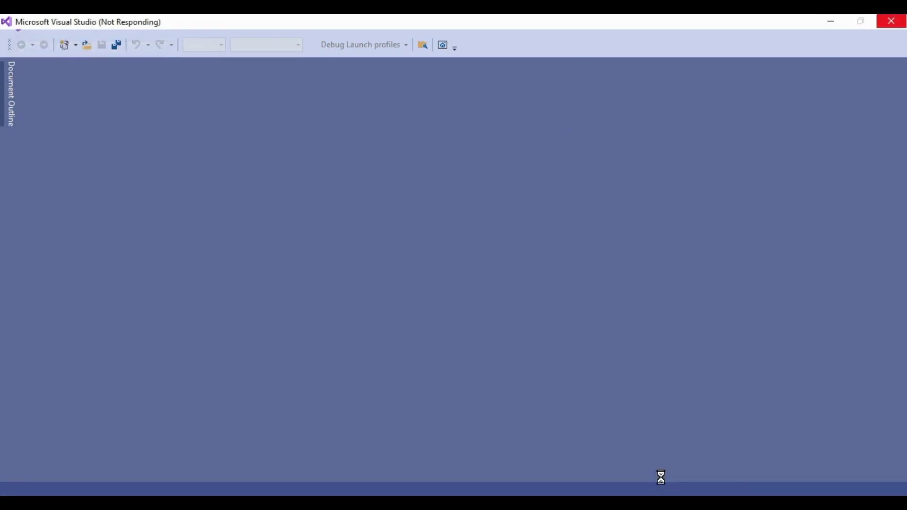
right_click(698, 501)
left_click(712, 454)
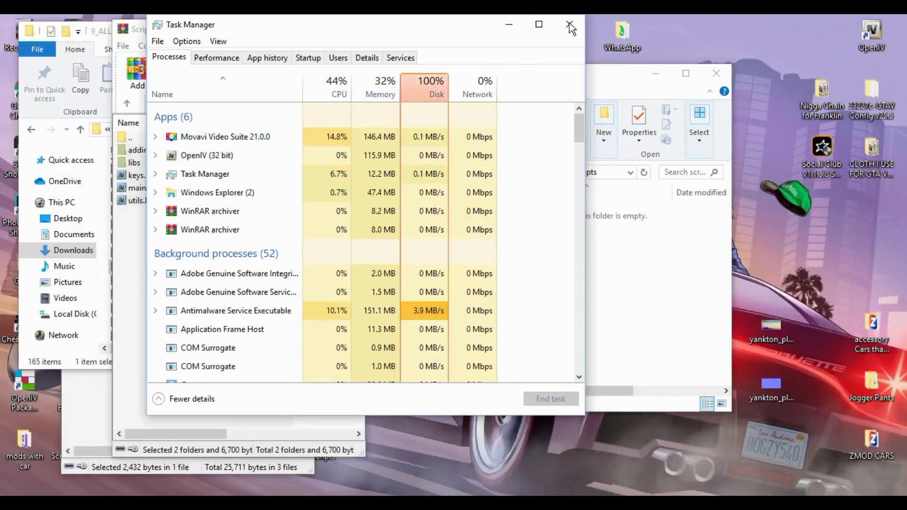
left_click(570, 24)
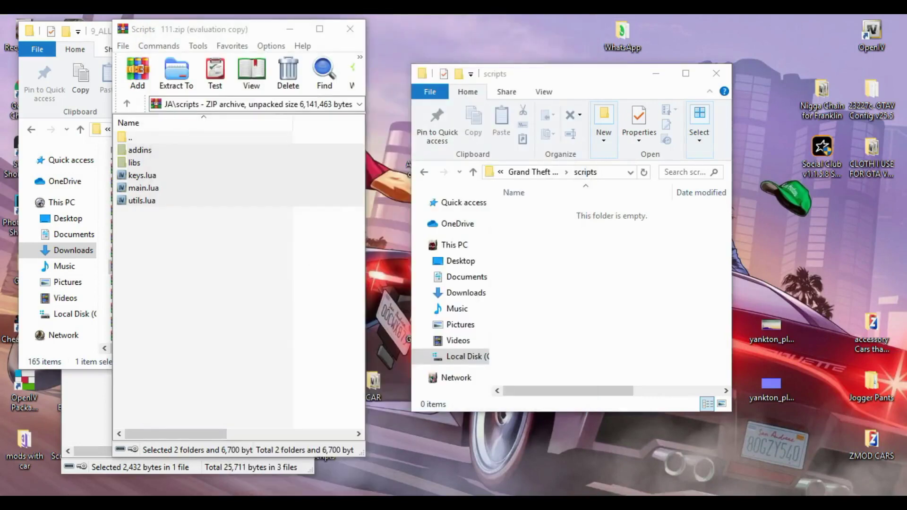
Step: Copy addins, libs, keys.lua, main.lua and utils.lua from the Scripts 111 archive into the game's scripts folder and close the archive
key("super")
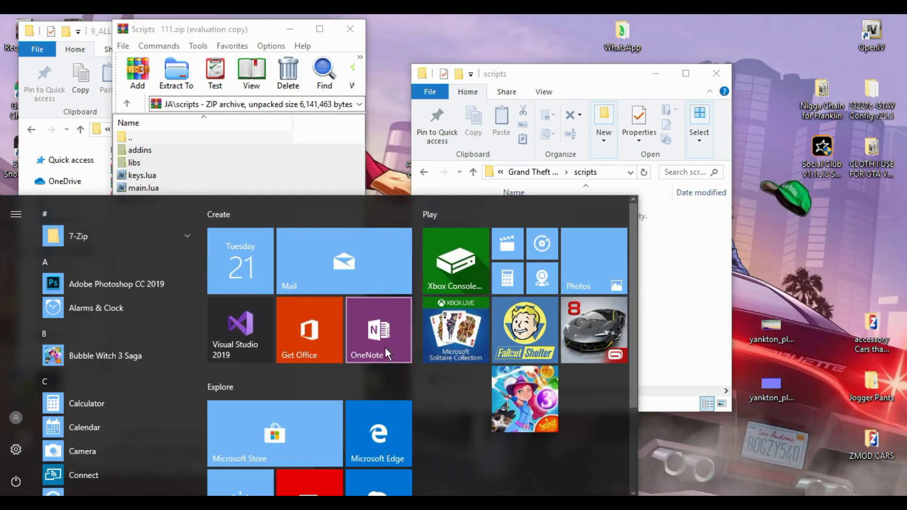
left_click(669, 222)
left_click_drag(270, 261, 219, 152)
left_click_drag(327, 180, 628, 232)
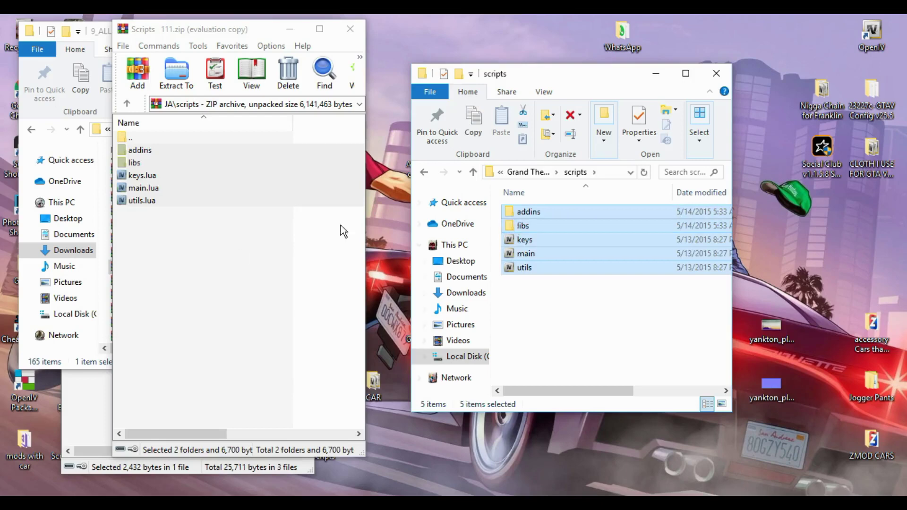
key("BackSpace")
key("BackSpace")
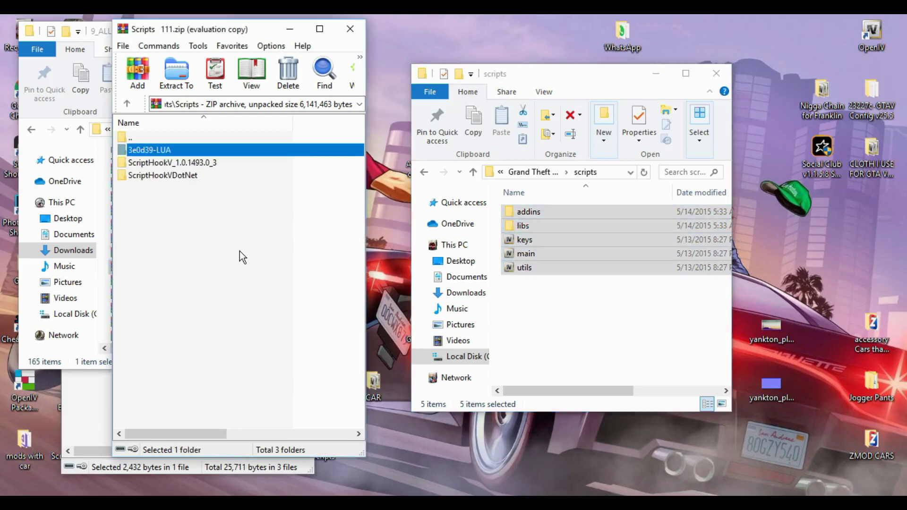
key("Escape")
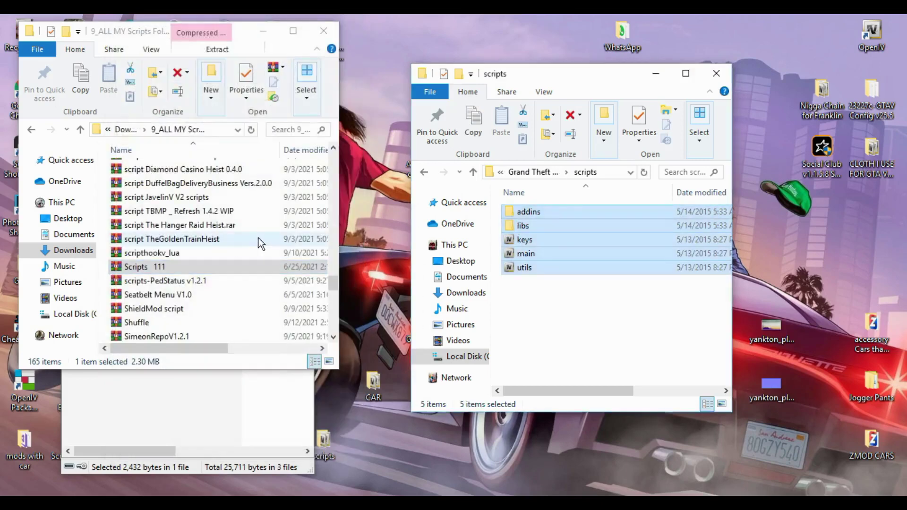
Step: Find the Release archive by searching the script collection for rel, and copy its NativeUI.dll and NativeUI.xml into the scripts folder
left_click(293, 133)
type("rel")
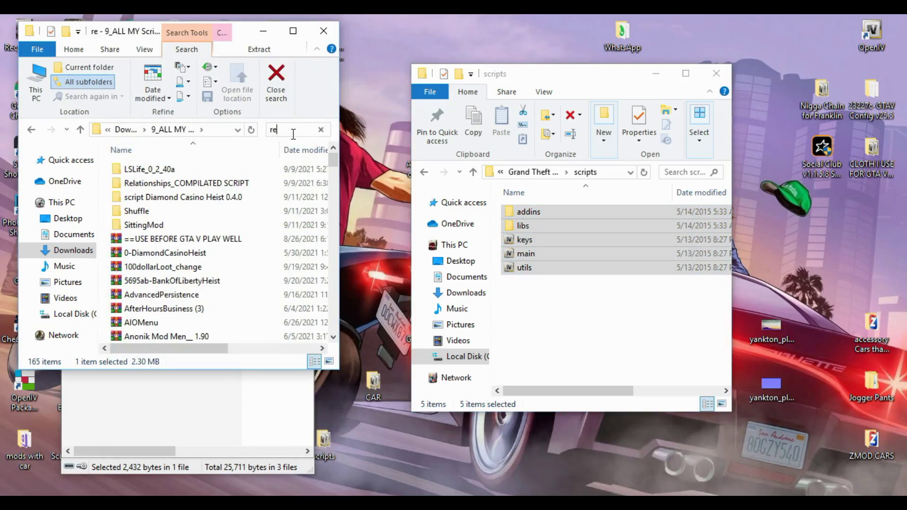
key("Down")
key("Down")
key("Down")
key("Down")
key("Down")
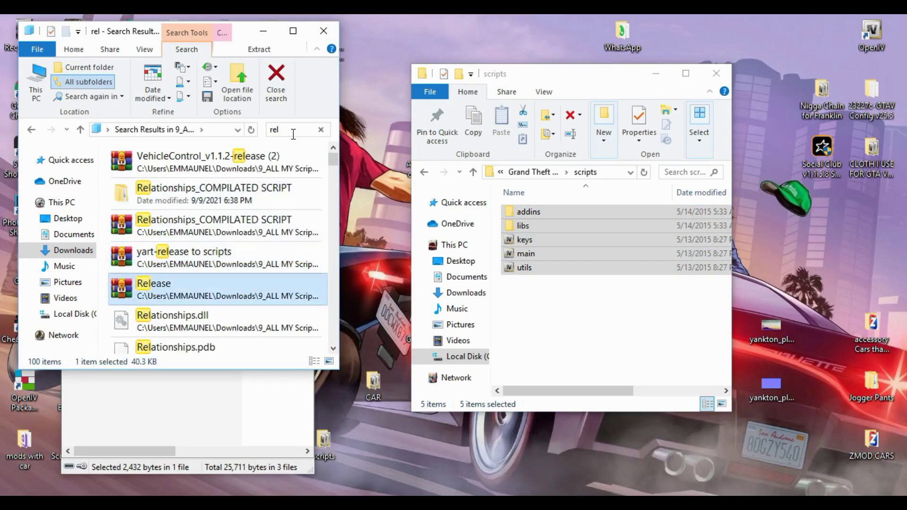
key("Return")
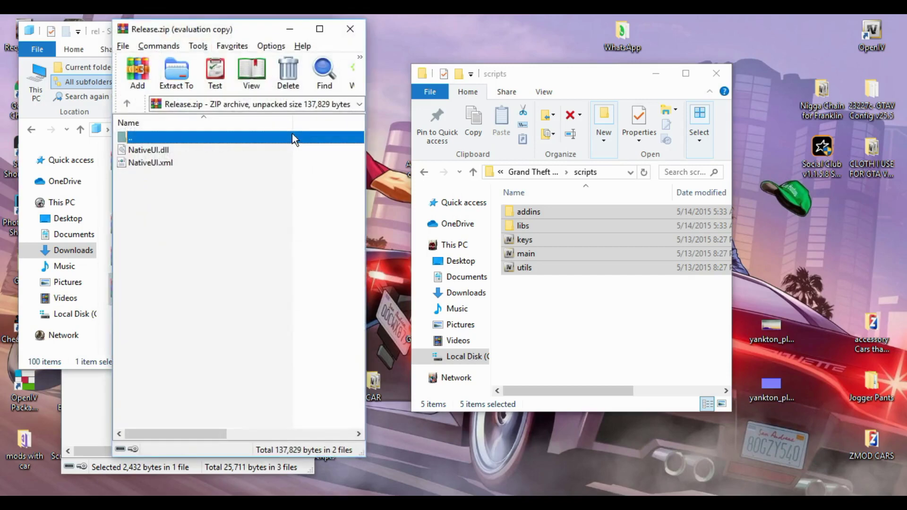
left_click_drag(243, 205, 599, 258)
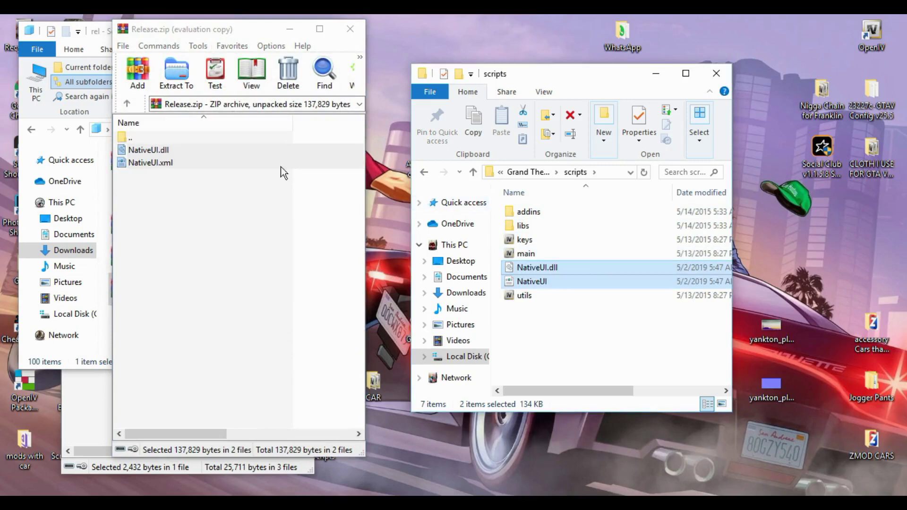
left_click(338, 32)
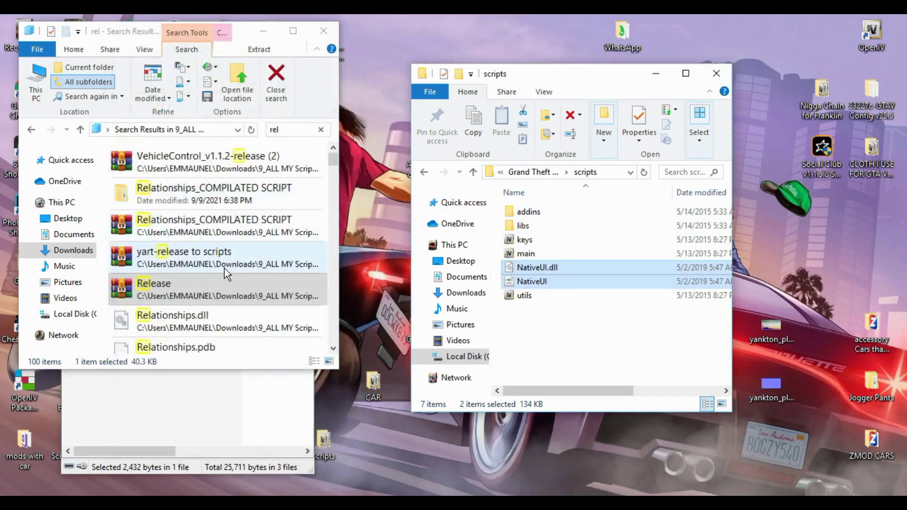
Step: Search the script collection for lua and open the LUA for scripts archive
left_click(293, 131)
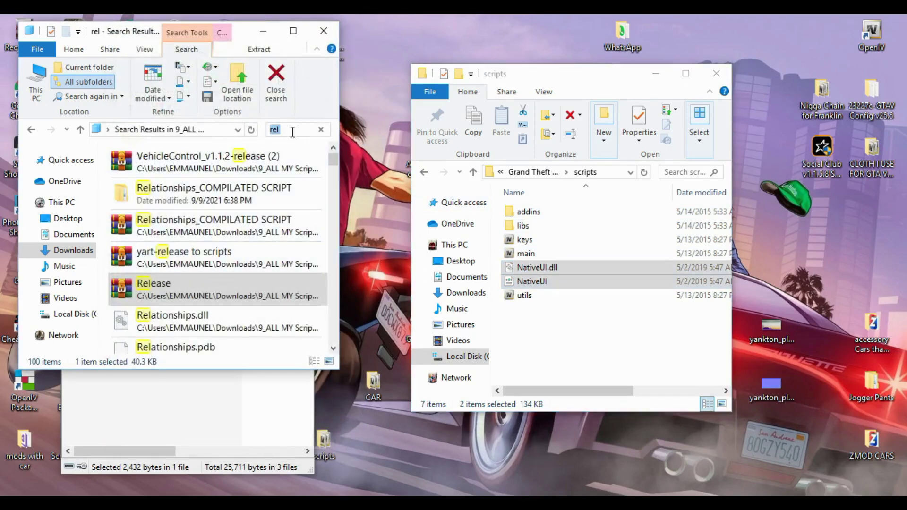
key("BackSpace")
type("lua")
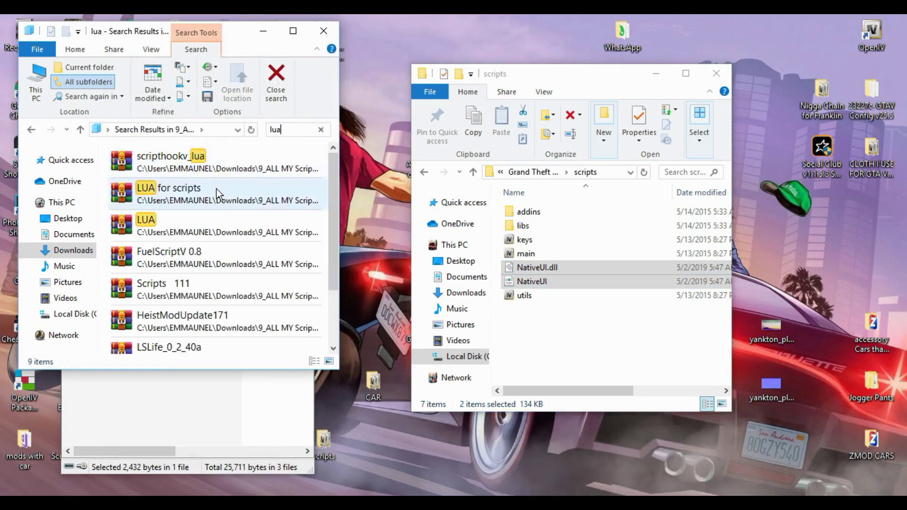
double_click(214, 189)
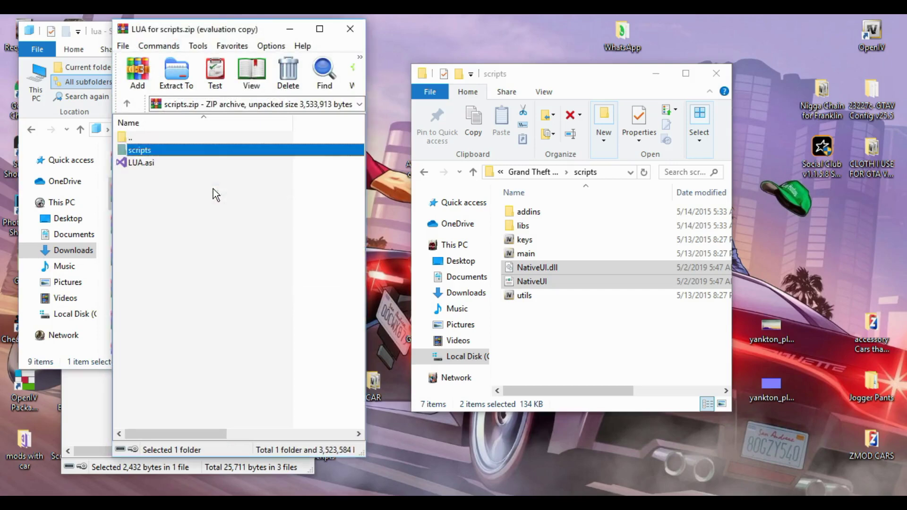
Step: Try to copy the archive's scripts folder and LUA.asi into the Grand Theft Auto V directory, and cancel the file replacement
left_click_drag(205, 194, 196, 150)
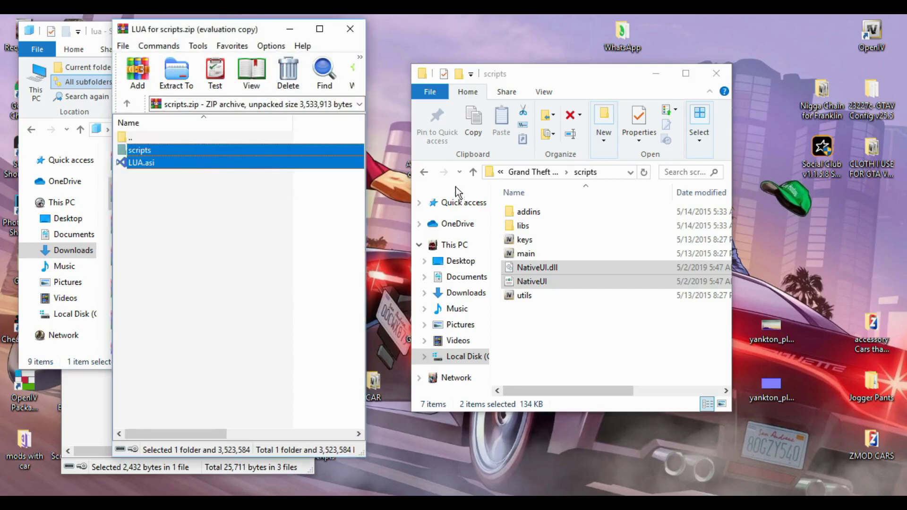
left_click(424, 172)
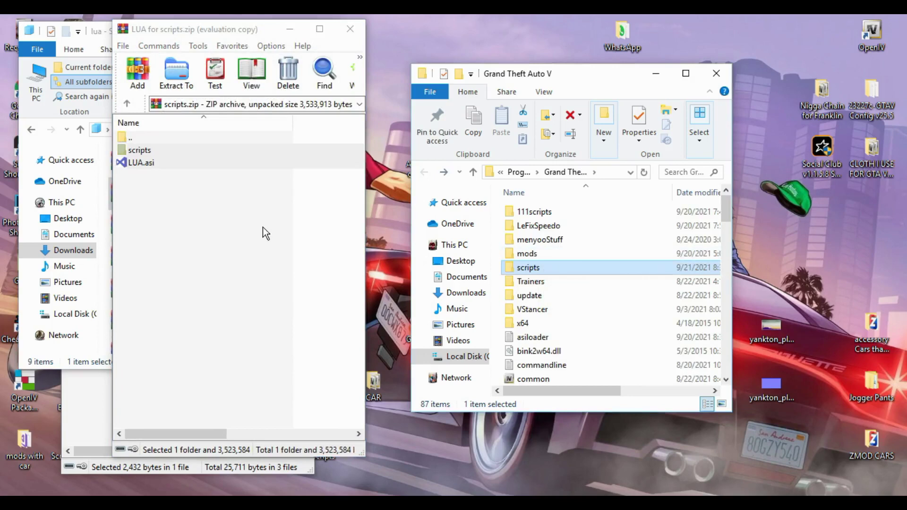
left_click_drag(166, 163, 501, 295)
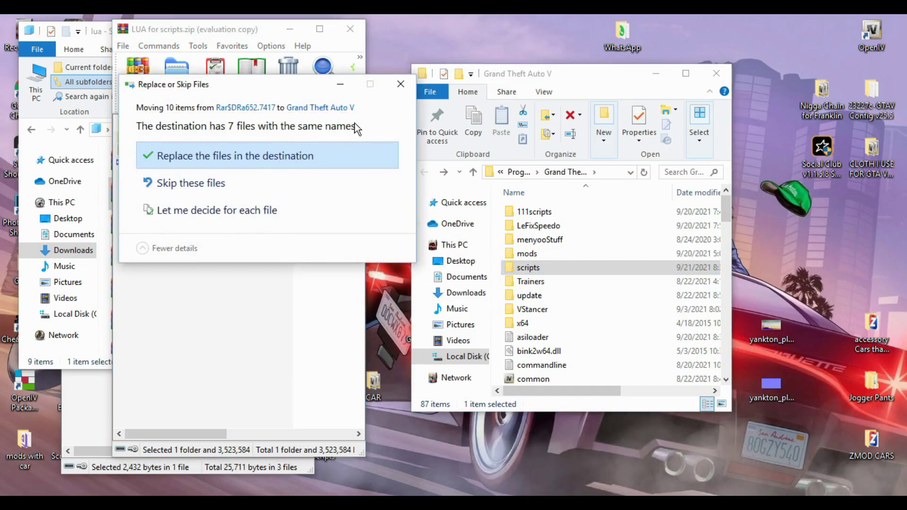
left_click(401, 85)
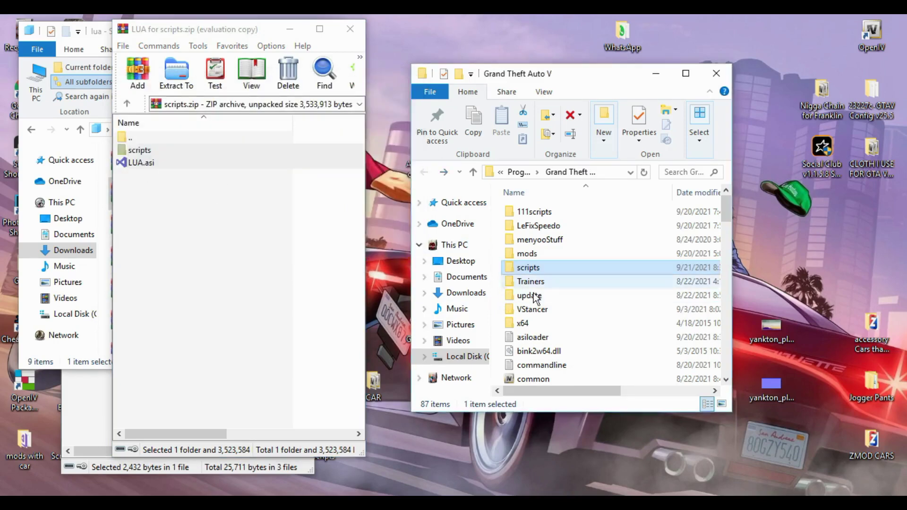
double_click(526, 273)
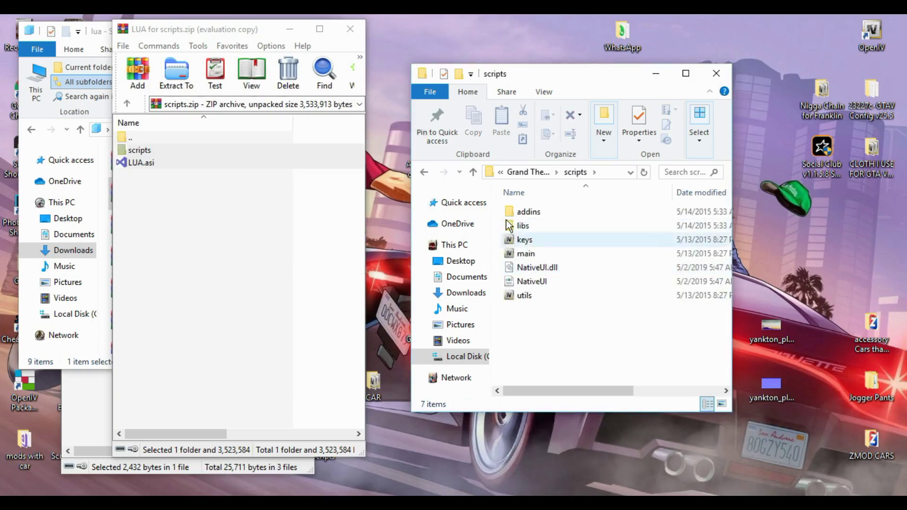
left_click(343, 177)
left_click(349, 35)
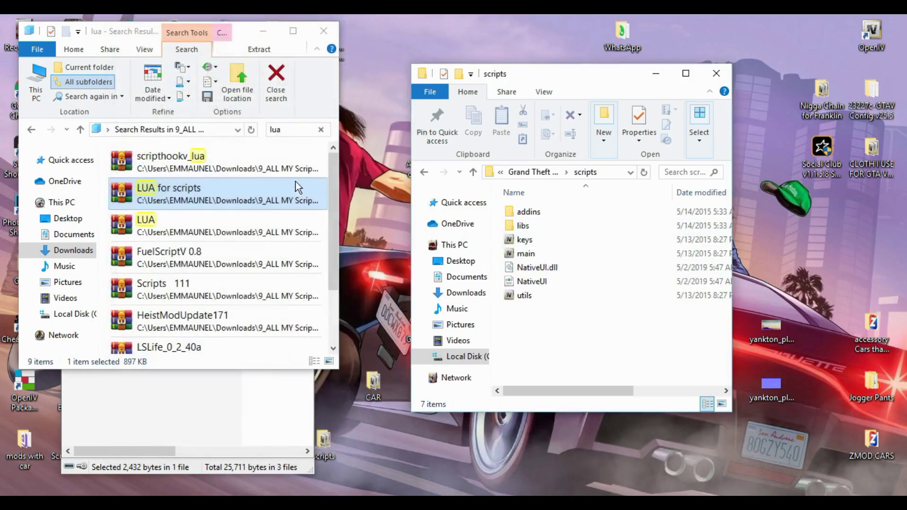
Step: Clear the lua search and minimize the script collection and ShieldMod script archive windows
left_click_drag(328, 189, 339, 73)
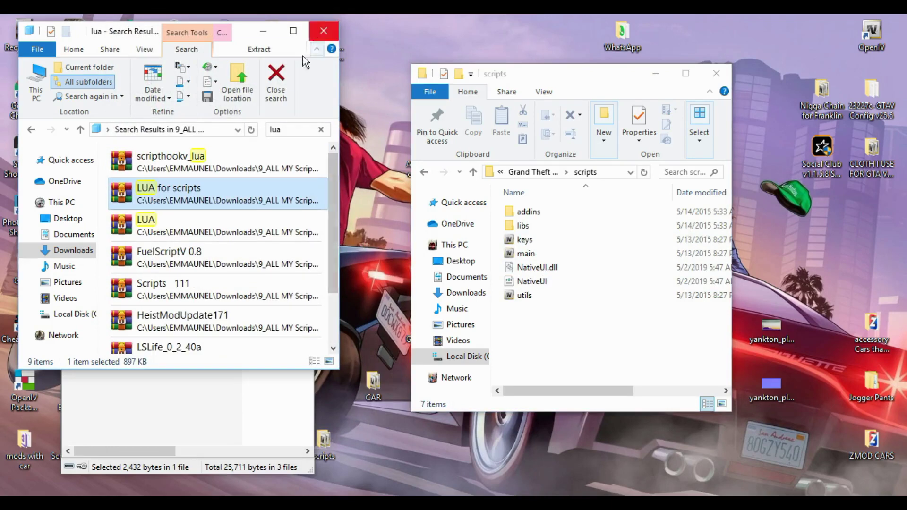
left_click(322, 129)
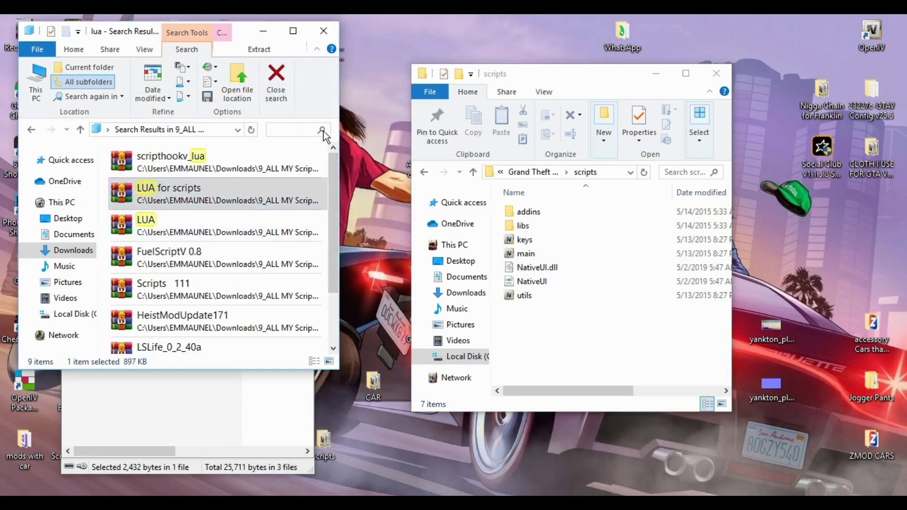
left_click(262, 29)
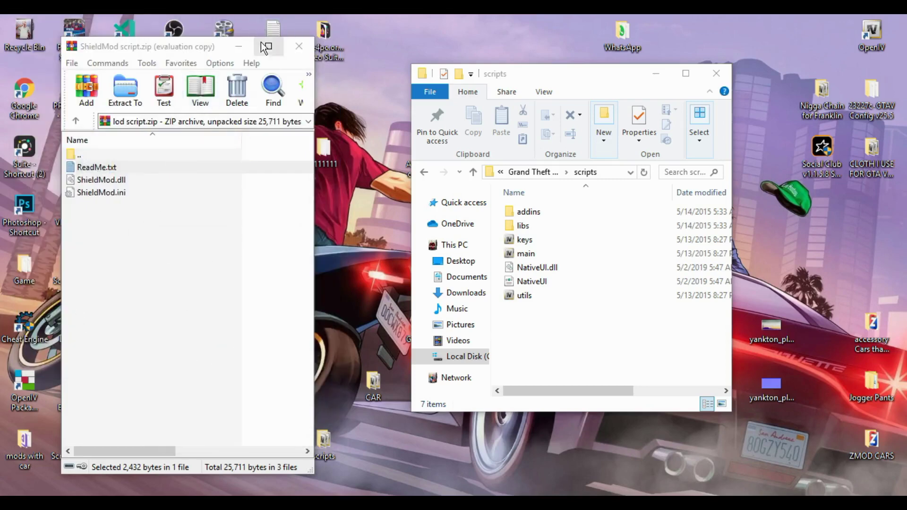
left_click(240, 46)
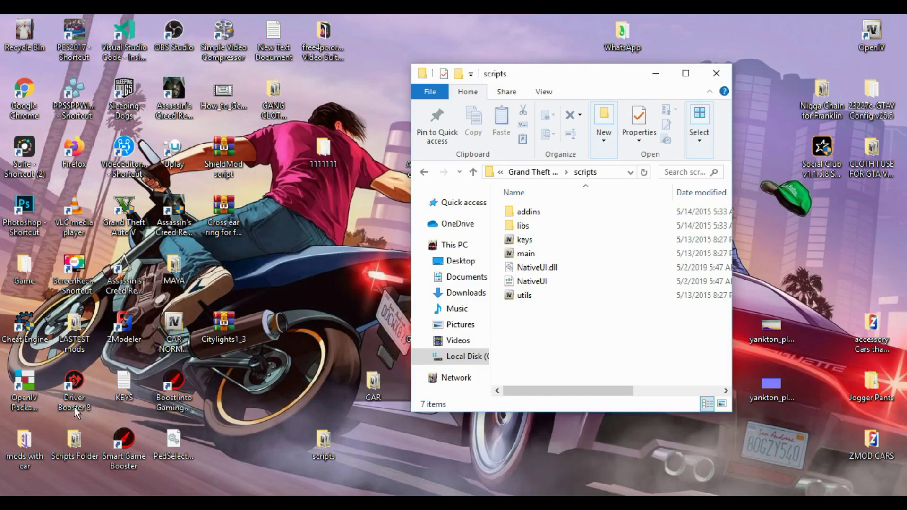
Step: Open 3======scripts no missions from the desktop's Scripts Folder and place its window beside the game's scripts folder
double_click(75, 442)
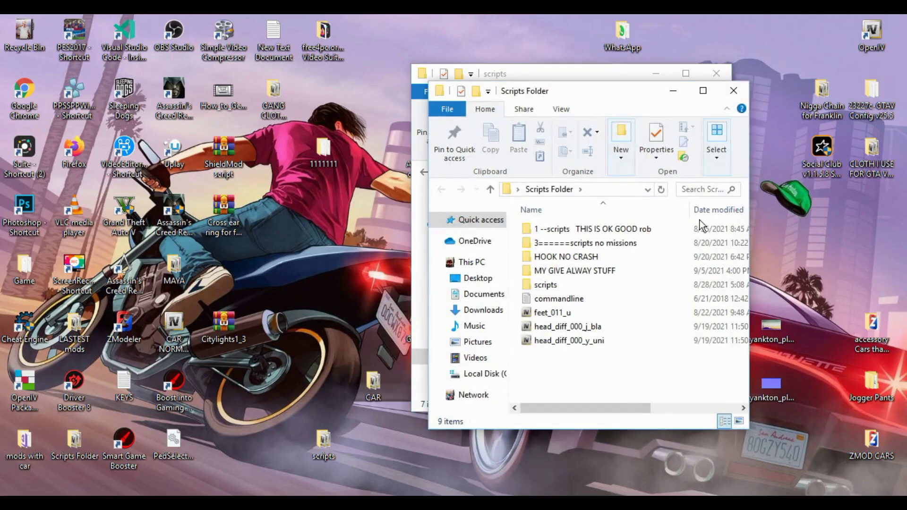
double_click(611, 231)
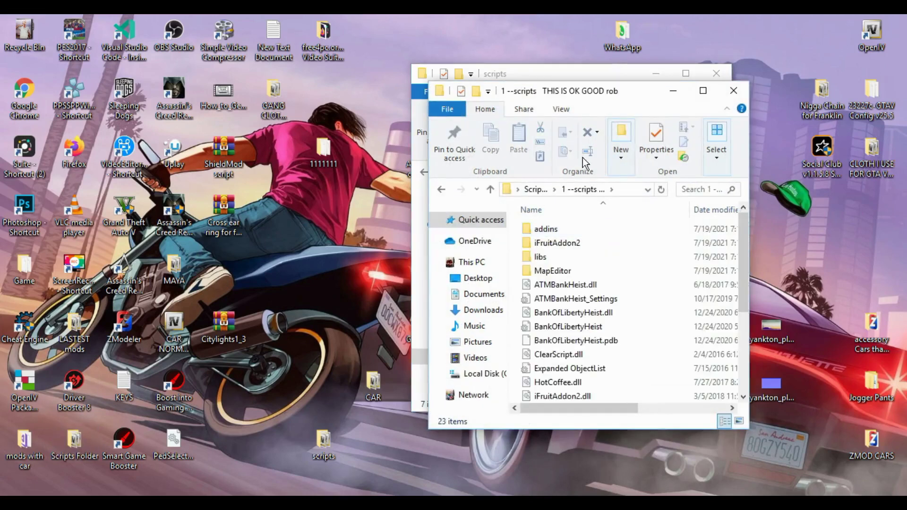
key("alt+Left")
double_click(602, 244)
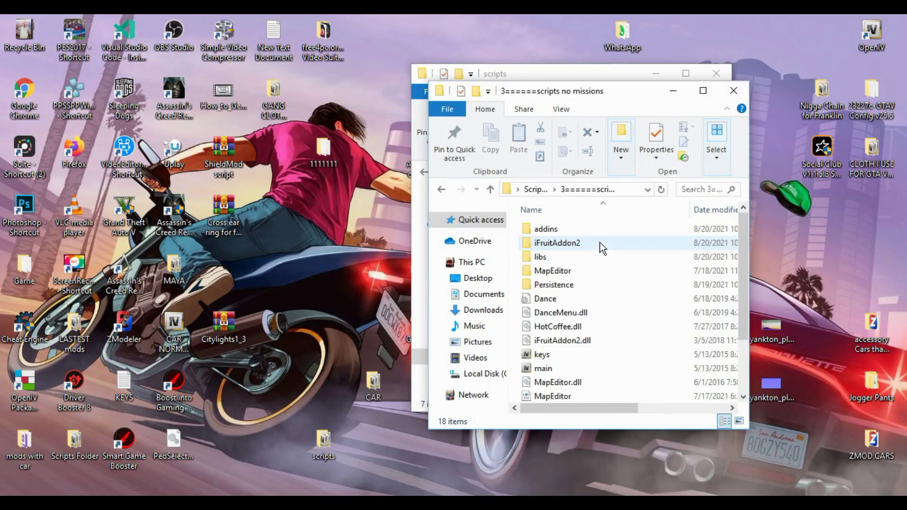
left_click_drag(559, 96, 177, 73)
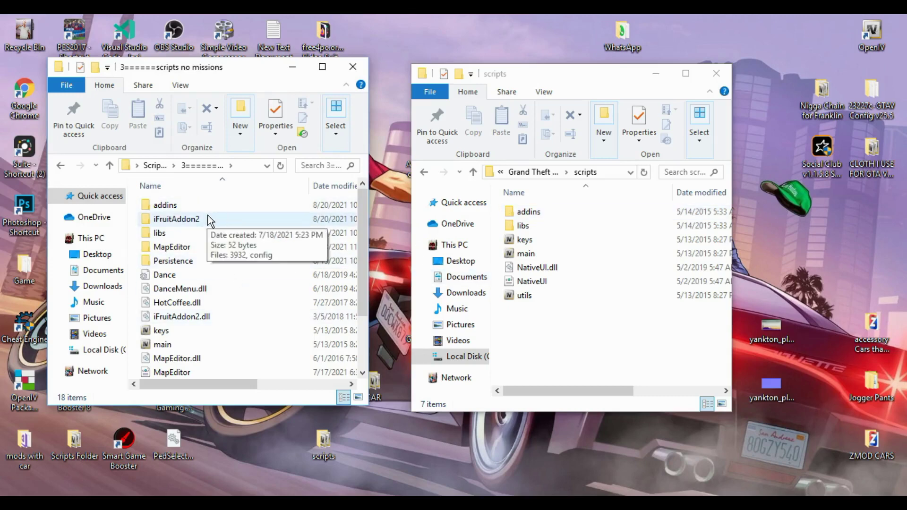
Step: Search the script collection for "if" and open the iFruitAddon2-2.1.0 archive
mouse_move(359, 259)
left_mouse_down()
mouse_move(356, 313)
mouse_move(365, 262)
left_mouse_up()
left_click(356, 315)
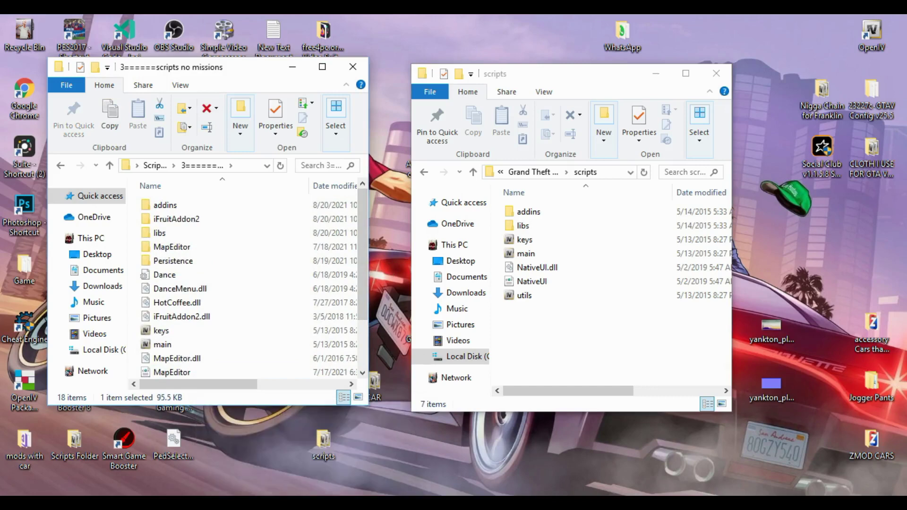
mouse_move(312, 502)
left_click(262, 461)
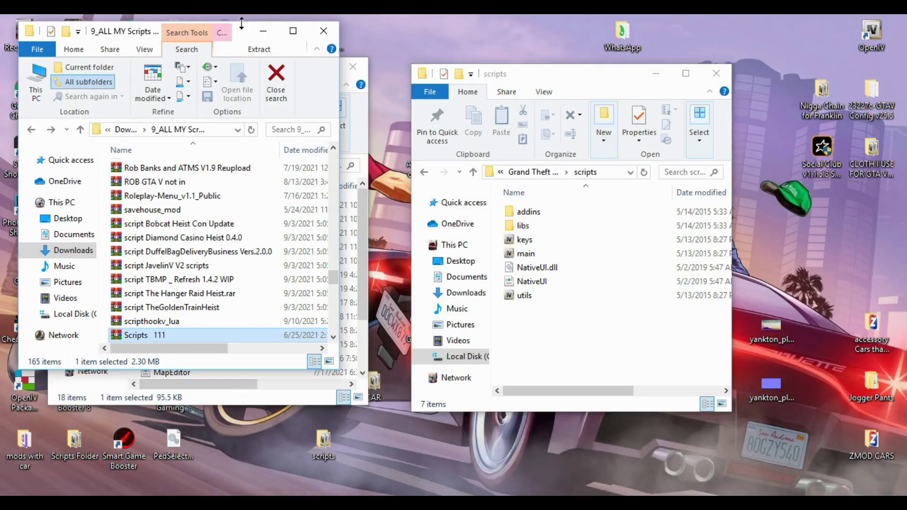
left_click_drag(251, 30, 577, 77)
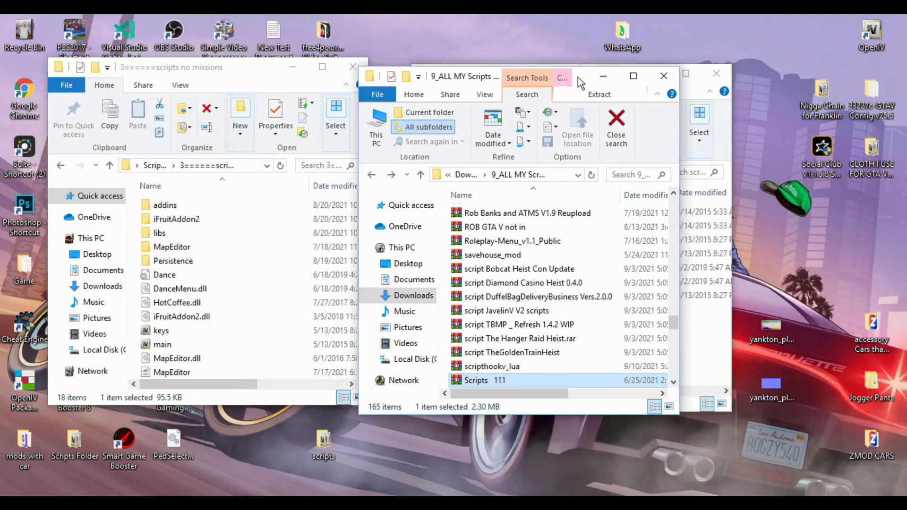
left_click(629, 175)
type("if")
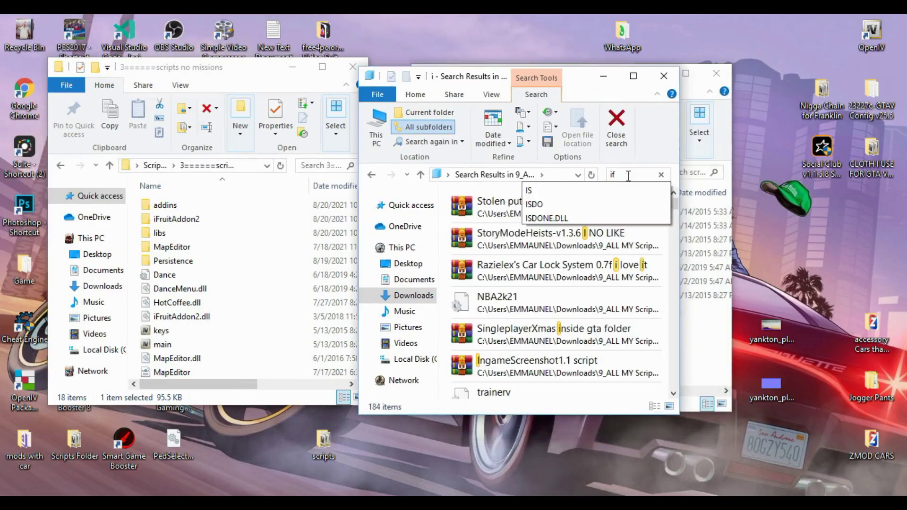
left_click(538, 195)
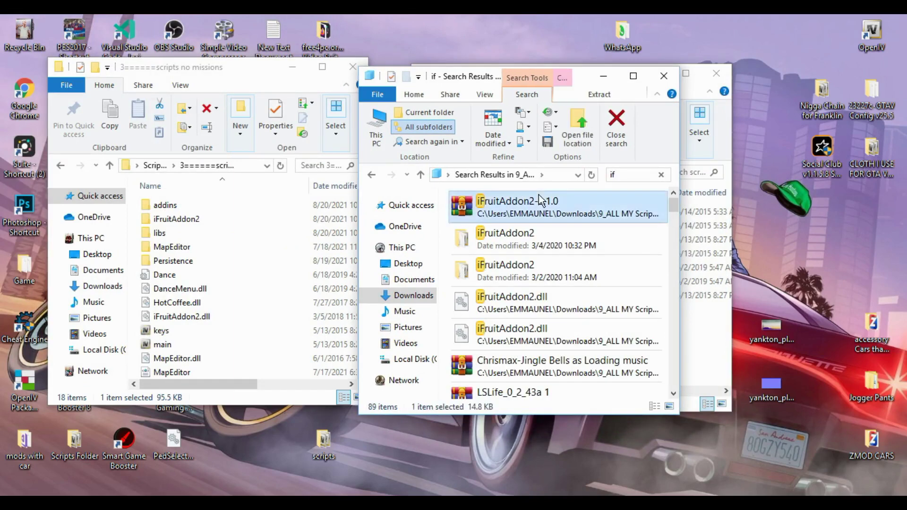
left_click_drag(522, 77, 261, 53)
key("Return")
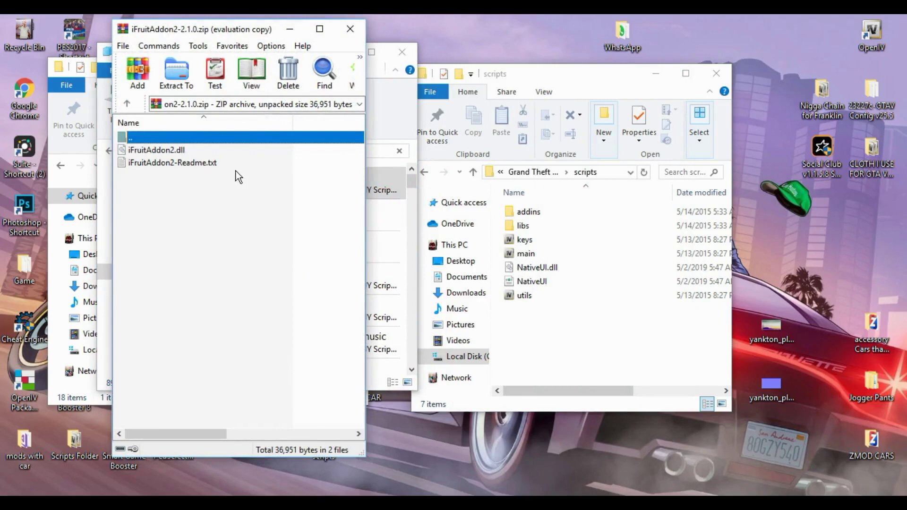
Step: Open iFruitAddon2-Readme.txt from the archive, read the installation instructions, and close it
left_click(321, 242)
key("Down")
key("Return")
key("Escape")
key("Down")
key("Return")
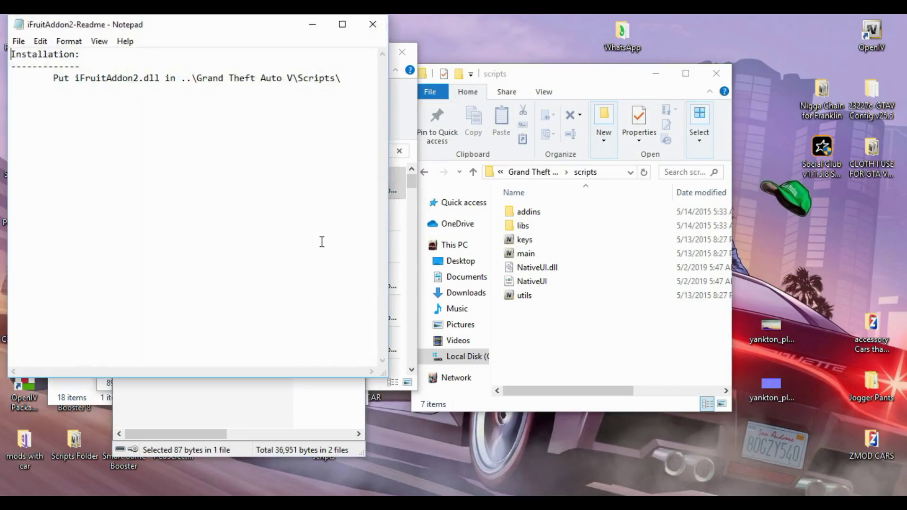
key("alt+F4")
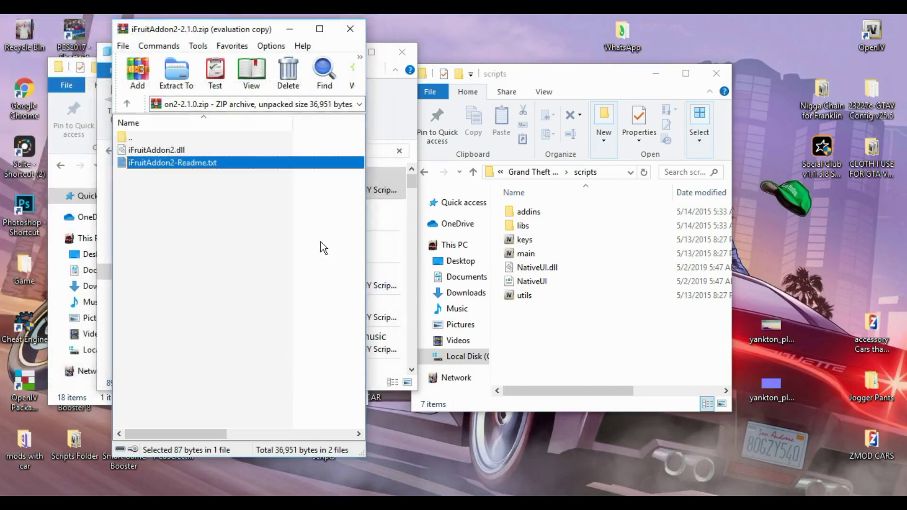
Step: Copy iFruitAddon2.dll from the archive into the game's scripts folder and close the archive
left_click(239, 147)
left_click_drag(239, 148, 566, 338)
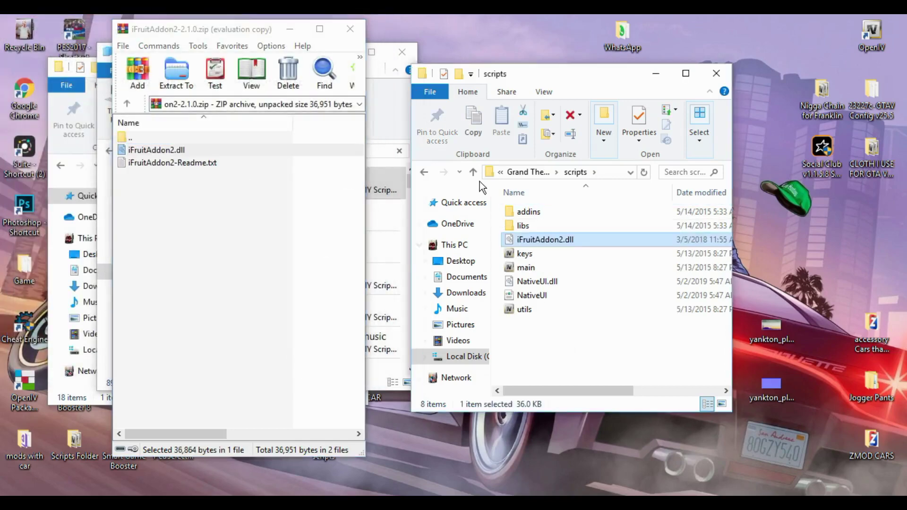
left_click(349, 29)
Step: Check the contents of the iFruitAddon2 folders in the search results and return to the results list
left_click(255, 212)
double_click(254, 213)
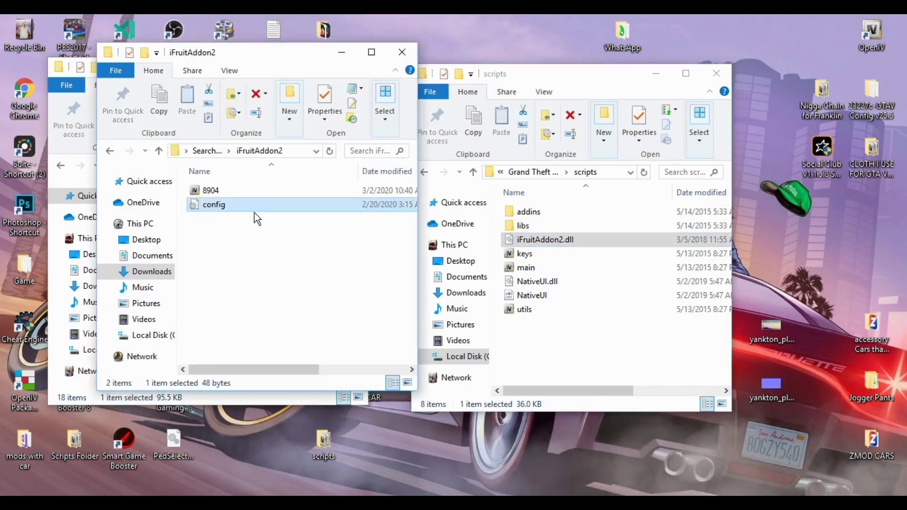
left_click(254, 211)
key("alt")
key("alt+Left")
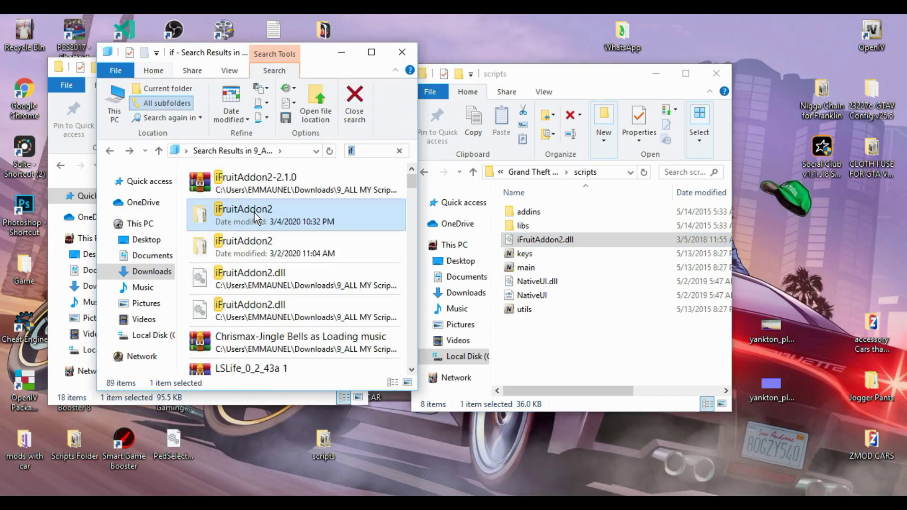
key("alt+Right")
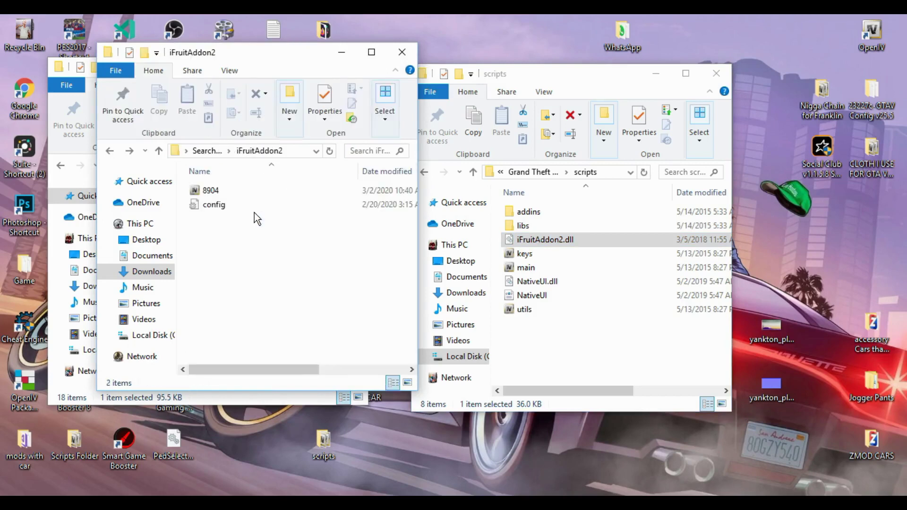
key("alt+Left")
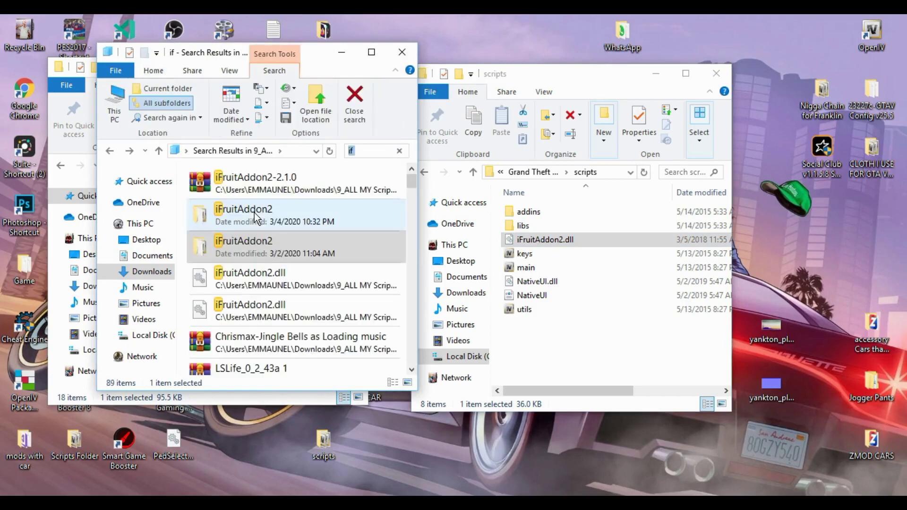
Step: Look through the remaining iFruitAddon2 search results, then leave the search and minimize the script collection window
key("Tab")
key("Down")
key("Down")
key("Down")
key("Down")
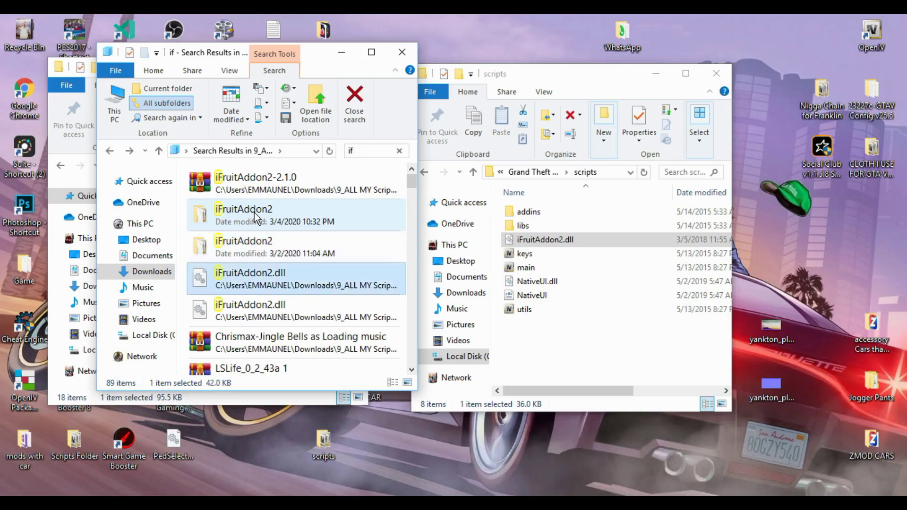
key("Up")
key("Up")
key("Up")
key("Up")
key("Up")
key("Up")
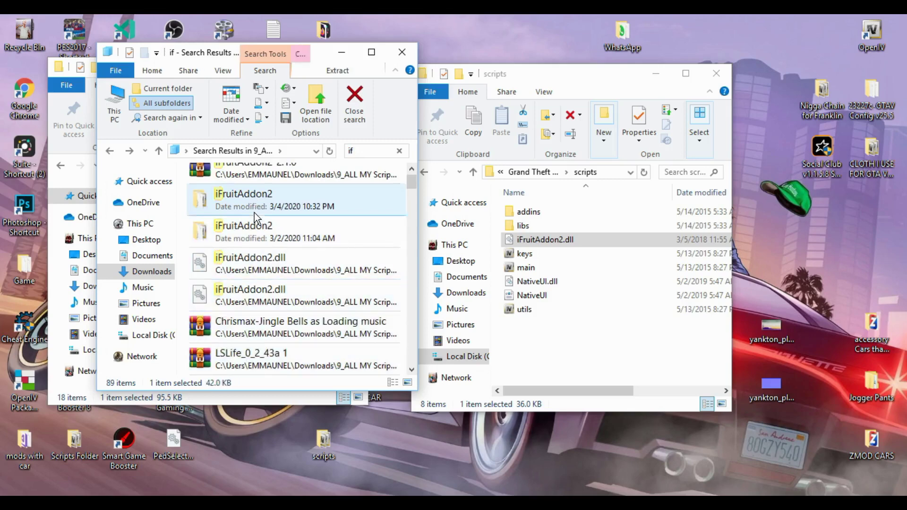
key("Down")
key("Down")
key("Down")
key("Down")
key("Down")
key("Down")
key("Down")
key("Down")
key("Down")
key("Down")
key("Down")
key("Down")
key("Down")
key("Down")
key("Down")
key("Down")
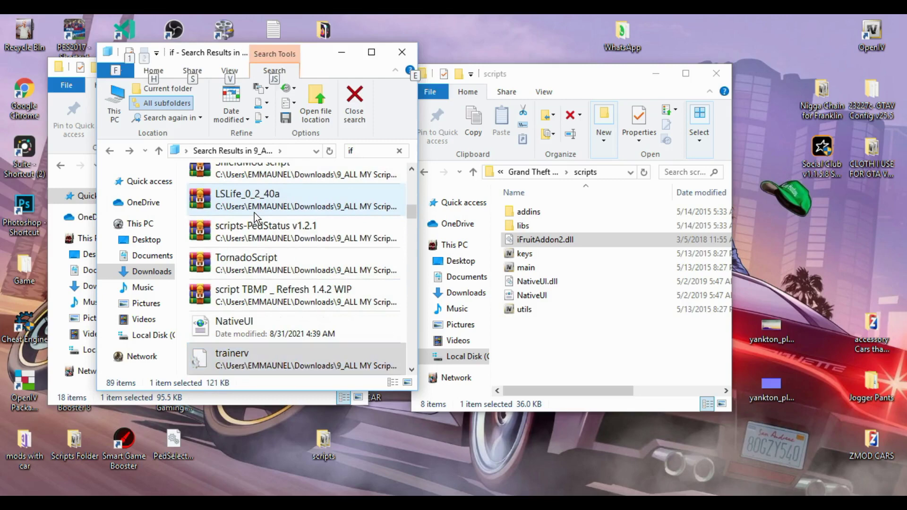
key("BackSpace")
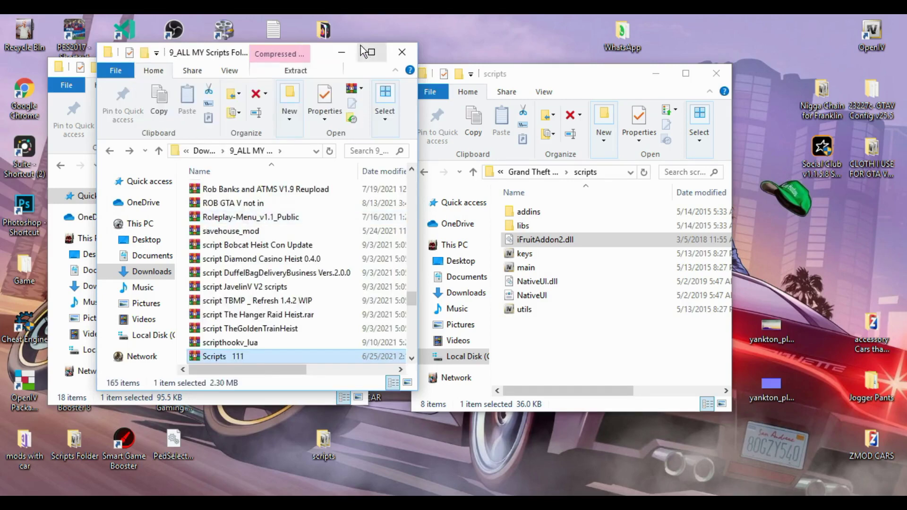
left_click(341, 53)
Step: Copy the iFruitAddon2 folder and iFruitAddon2.dll from 3======scripts no missions into the game's scripts folder, replacing the existing file
left_click(203, 222)
left_click_drag(362, 248, 367, 320)
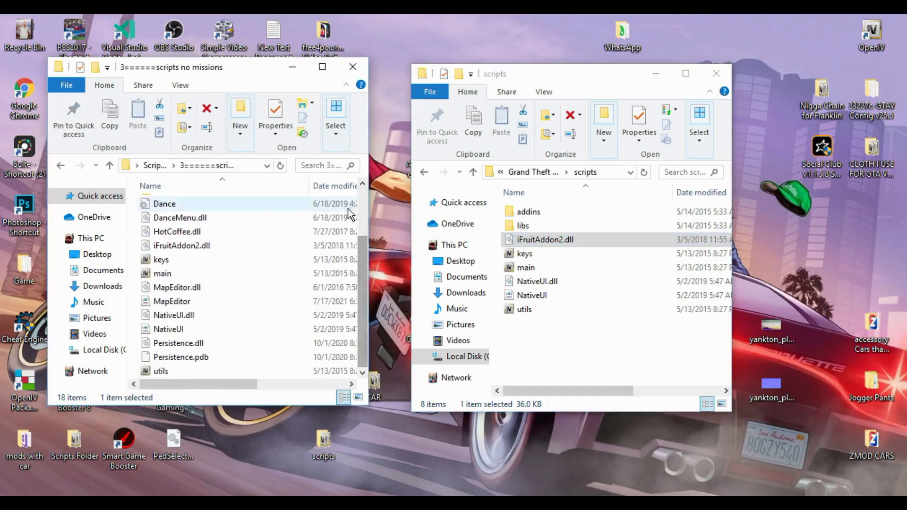
left_click_drag(364, 270, 365, 257)
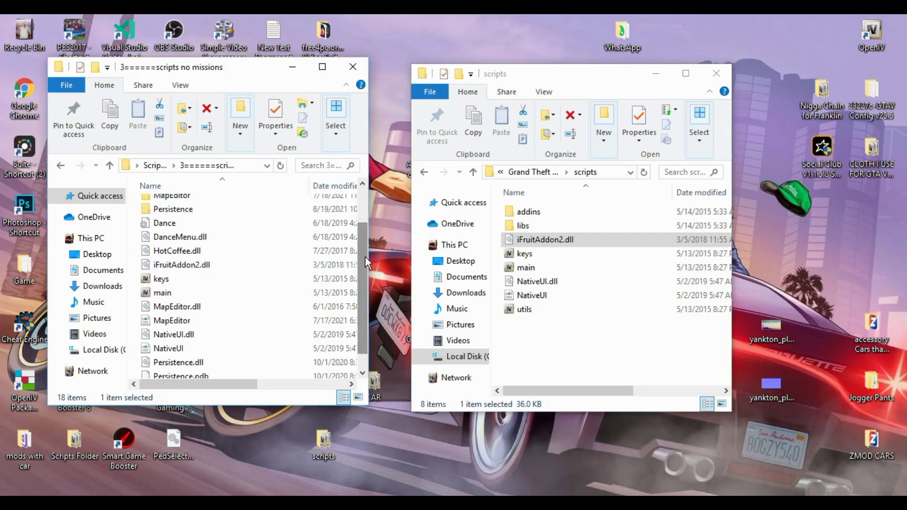
left_click(268, 265)
left_click_drag(365, 278, 365, 246)
left_click(288, 219, "ctrl")
mouse_move(288, 220)
left_mouse_down()
mouse_move(426, 239)
mouse_move(513, 236)
mouse_move(285, 208)
left_mouse_up()
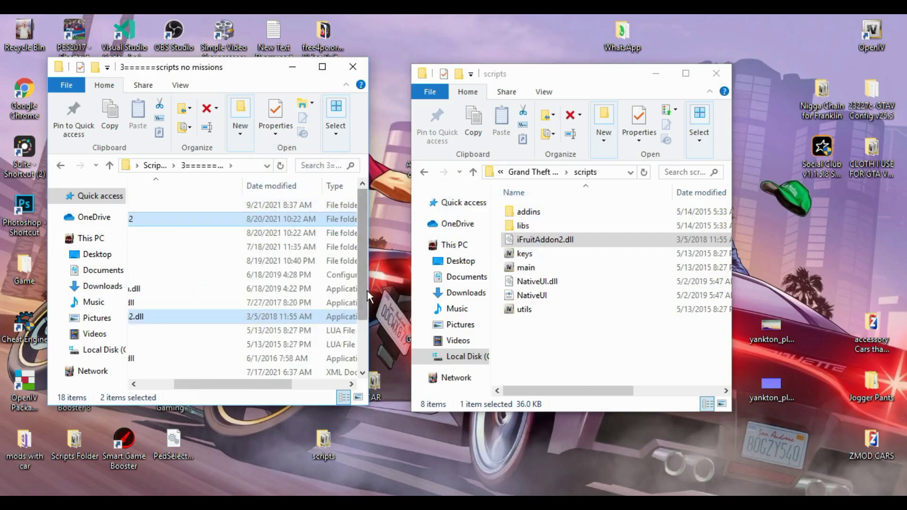
left_click(357, 441)
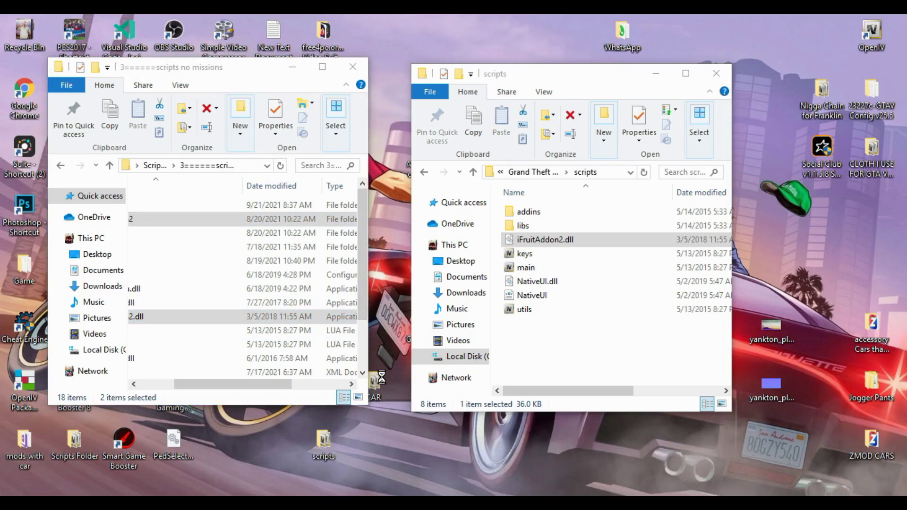
right_click(359, 439)
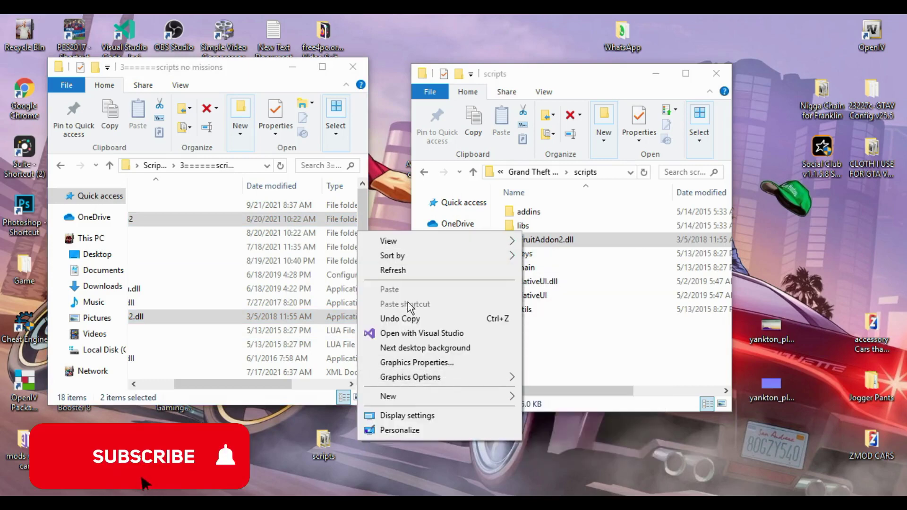
key("Escape")
left_click_drag(283, 385, 248, 385)
left_click_drag(227, 322, 578, 347)
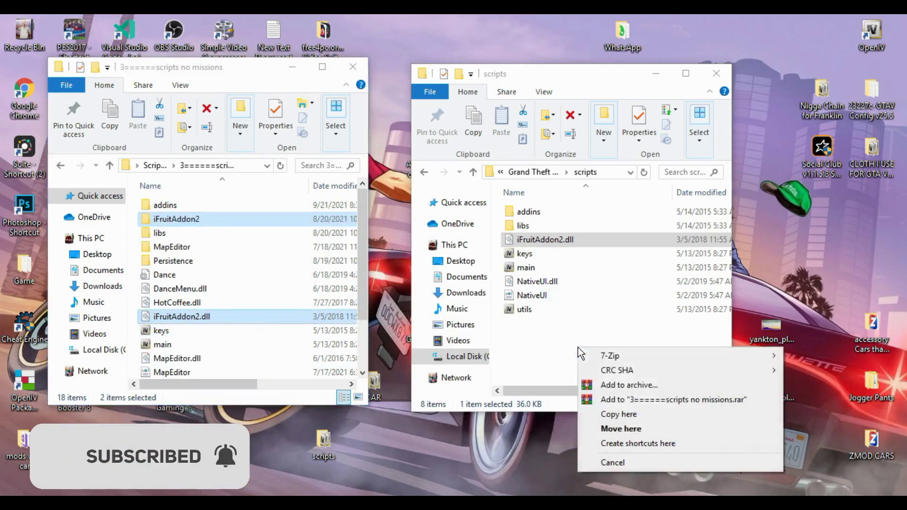
left_click(623, 414)
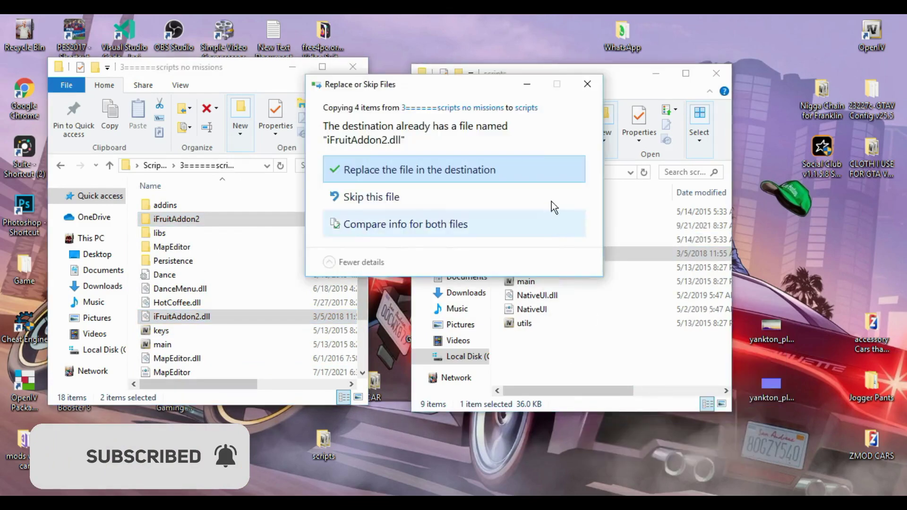
left_click(541, 179)
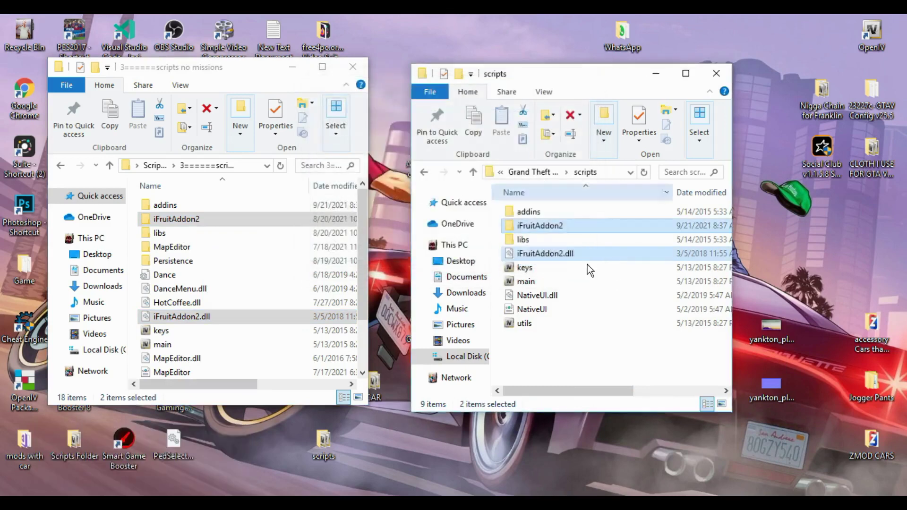
Step: Return to the Grand Theft Auto V folder, close the 3======scripts no missions window, and restore the ShieldMod script archive
left_click(424, 172)
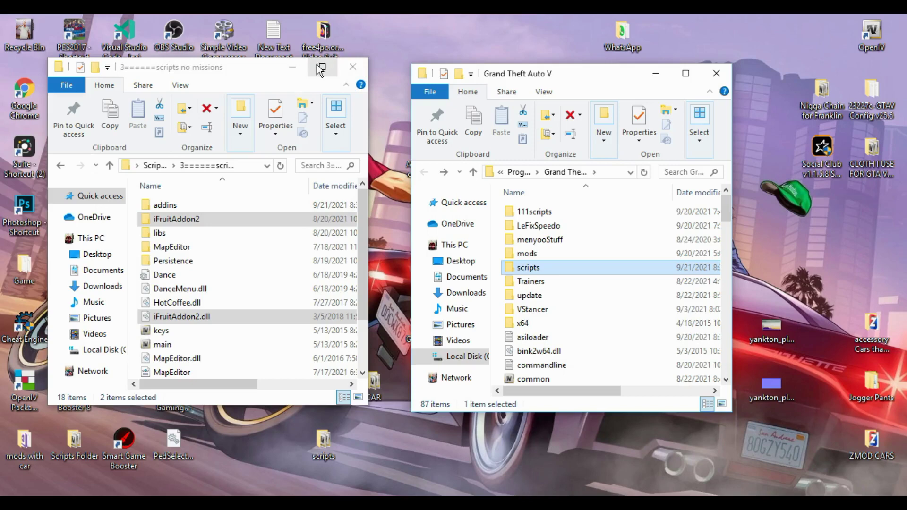
left_click(353, 68)
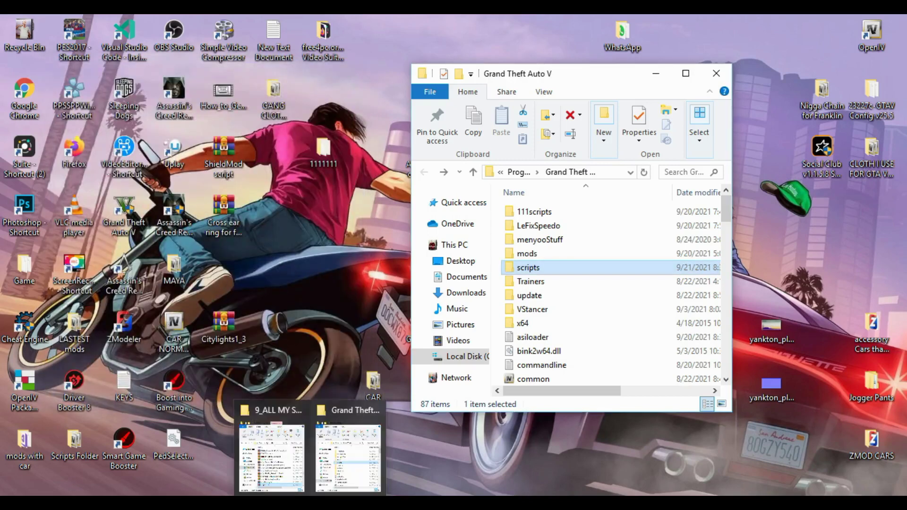
left_click(614, 456)
Step: Open ShieldMod.ini from the archive, try to clear its Toggle key value, and close the file
left_click_drag(171, 276, 144, 183)
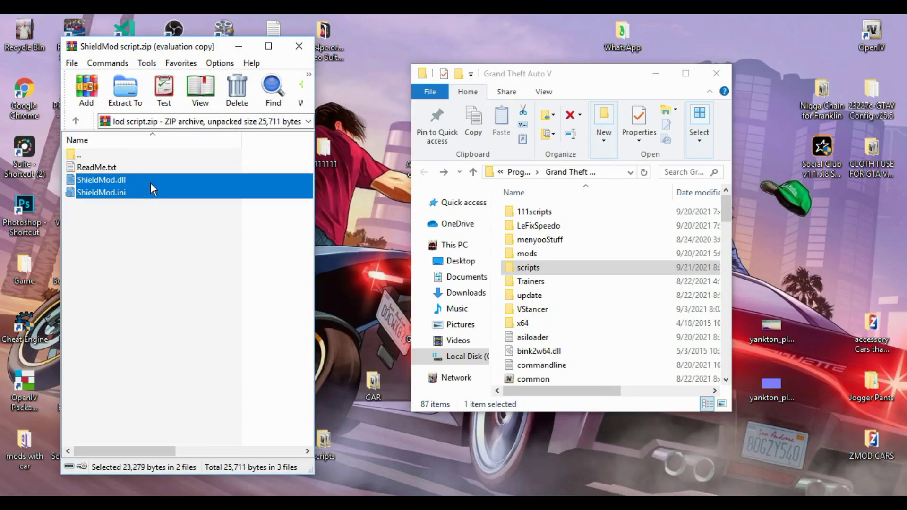
left_click(150, 233)
left_click(136, 180)
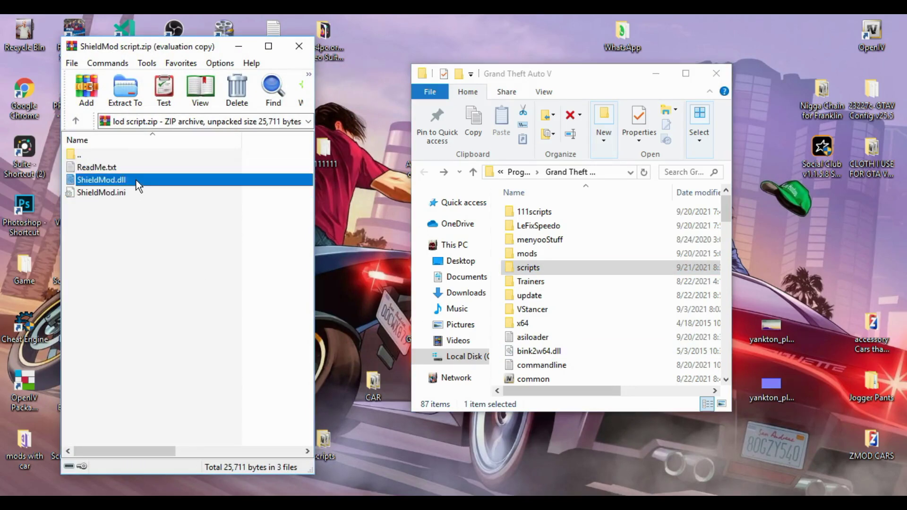
double_click(135, 193)
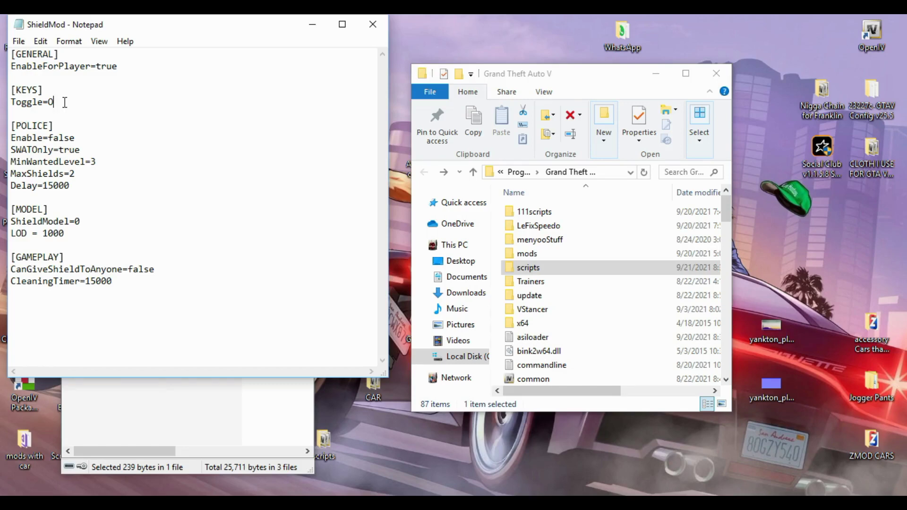
key("BackSpace")
left_click(376, 23)
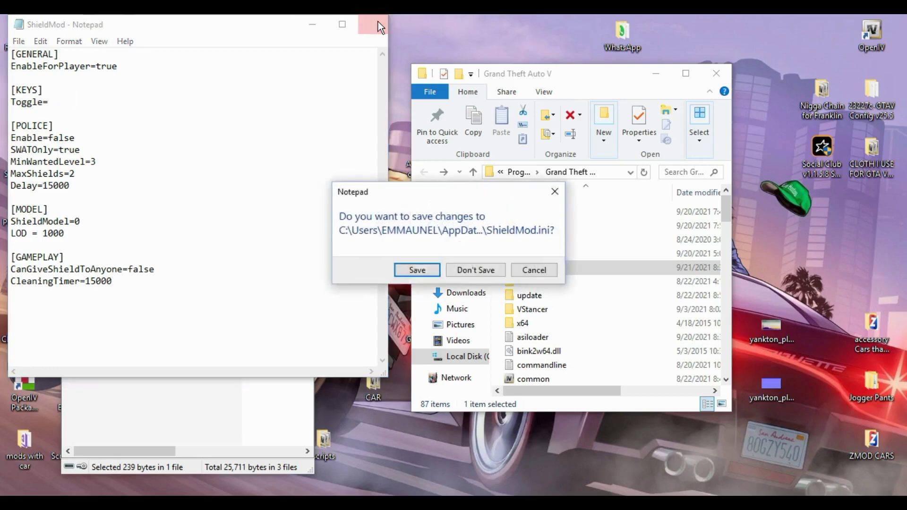
key("Return")
Step: Copy ShieldMod.dll and ShieldMod.ini from the archive into the game's scripts folder, check the folder's contents, and close its window
left_click(191, 184, "ctrl")
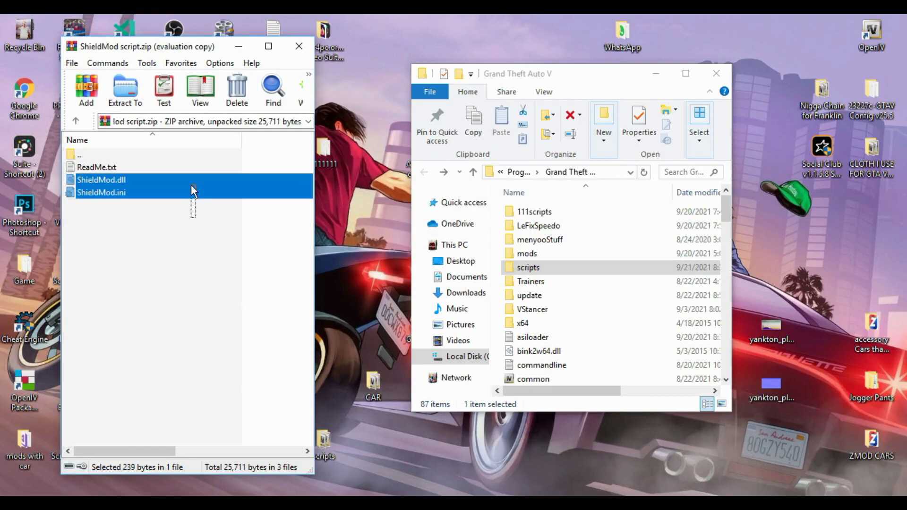
left_click_drag(164, 184, 222, 182)
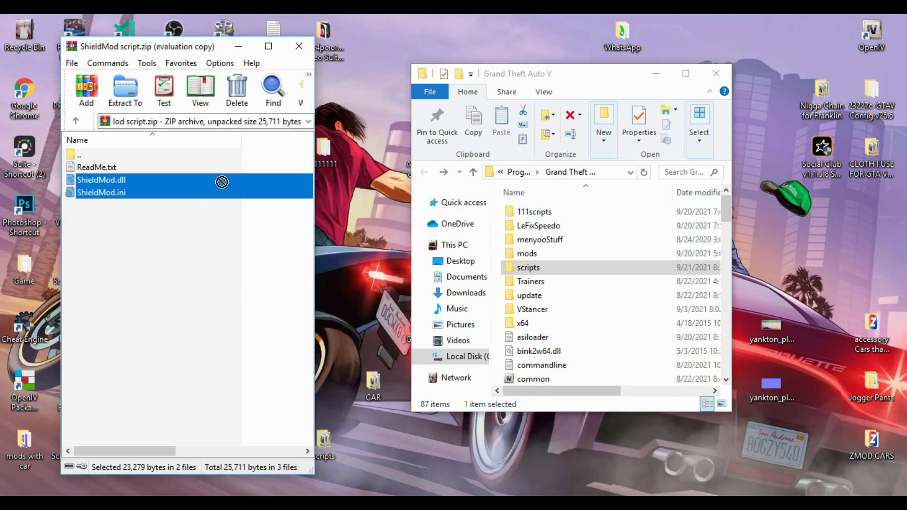
left_click_drag(222, 182, 580, 272)
double_click(580, 271)
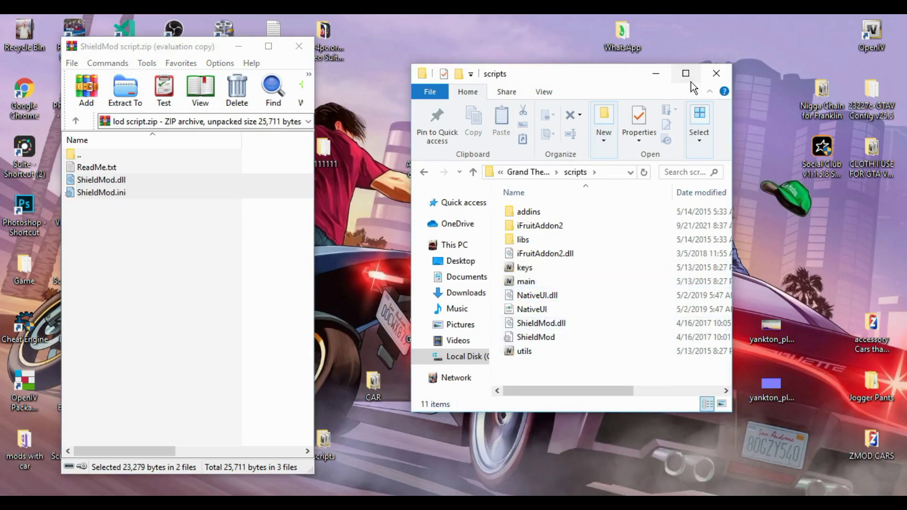
left_click(716, 72)
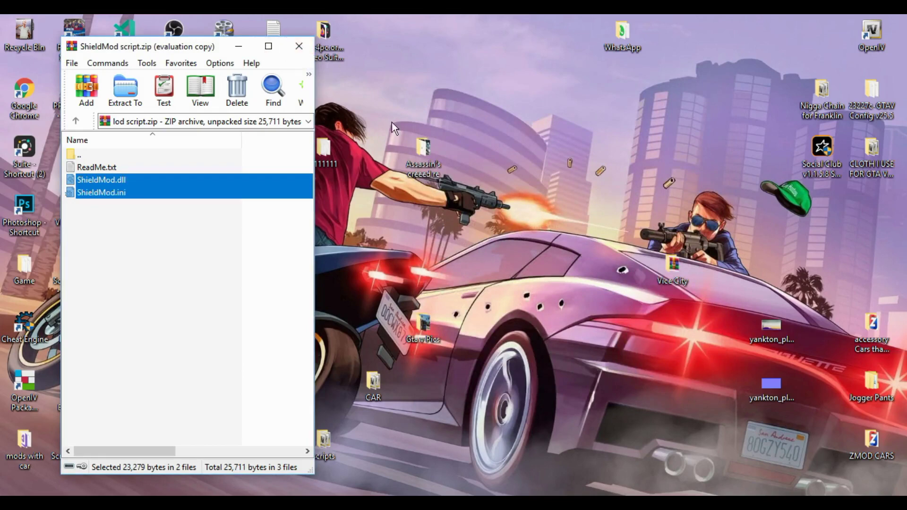
Step: Close the ShieldMod script archive window
left_click(299, 46)
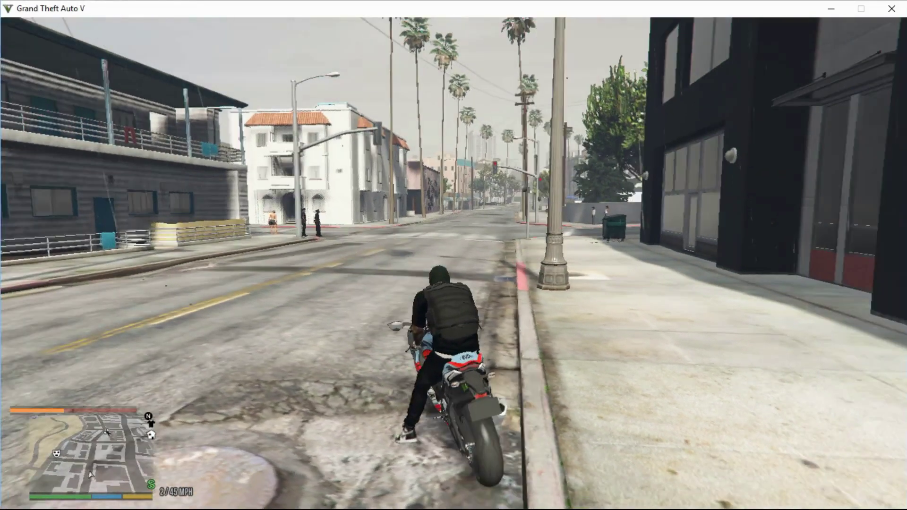
key("w")
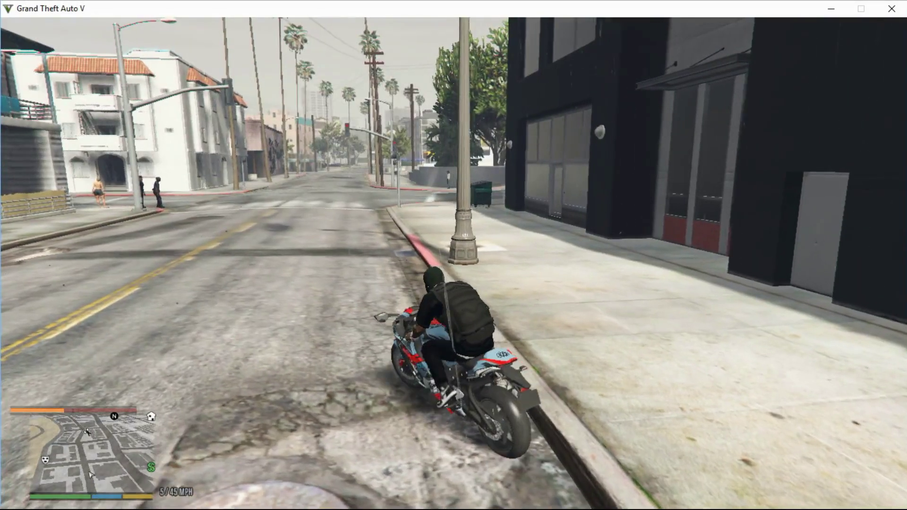
key("w")
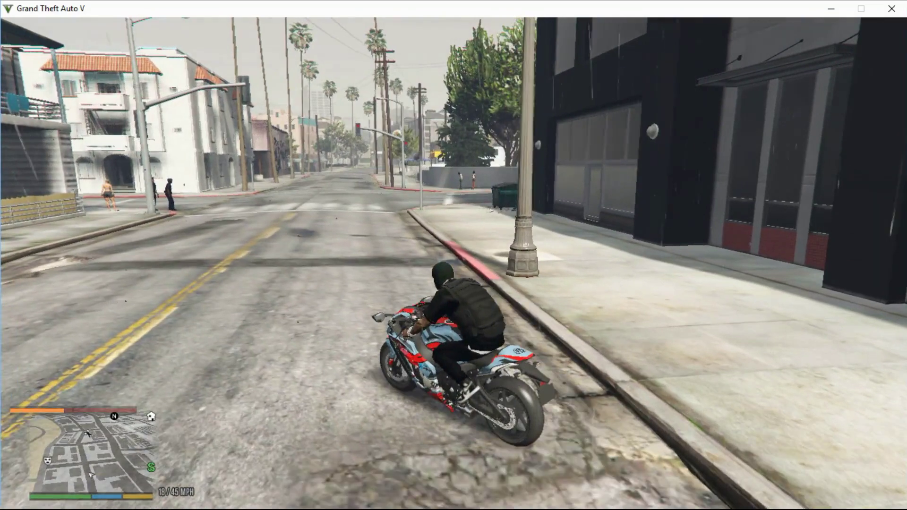
key("w")
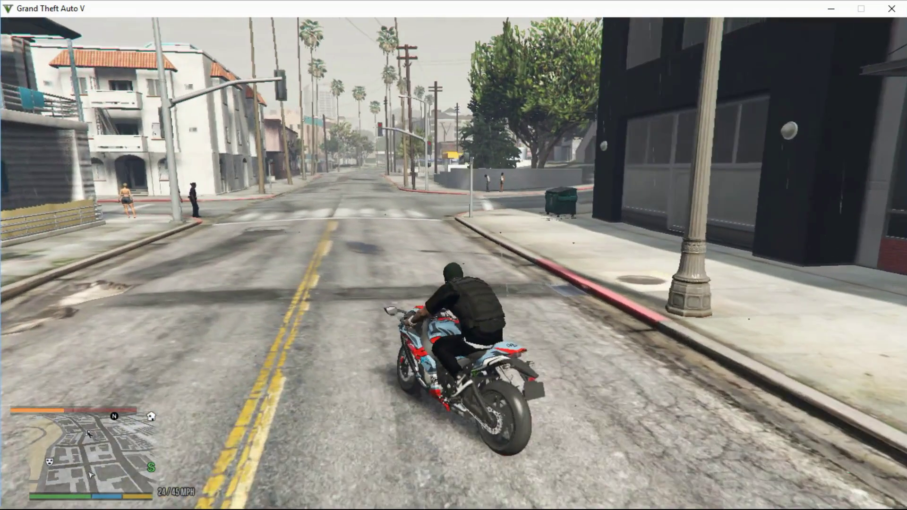
key("w")
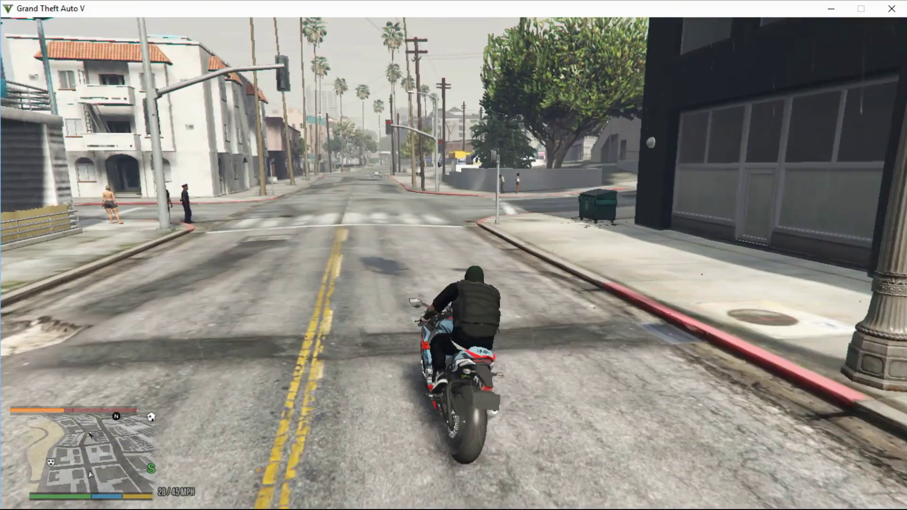
key("s")
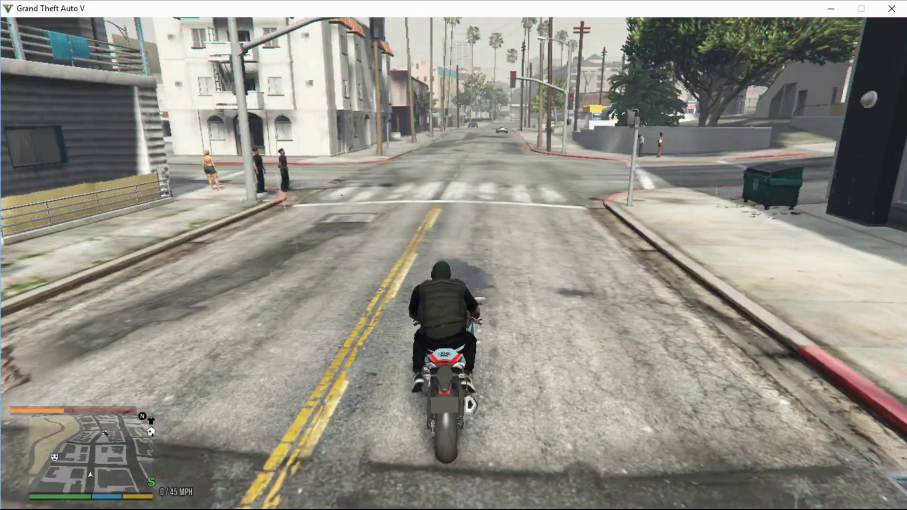
key("f")
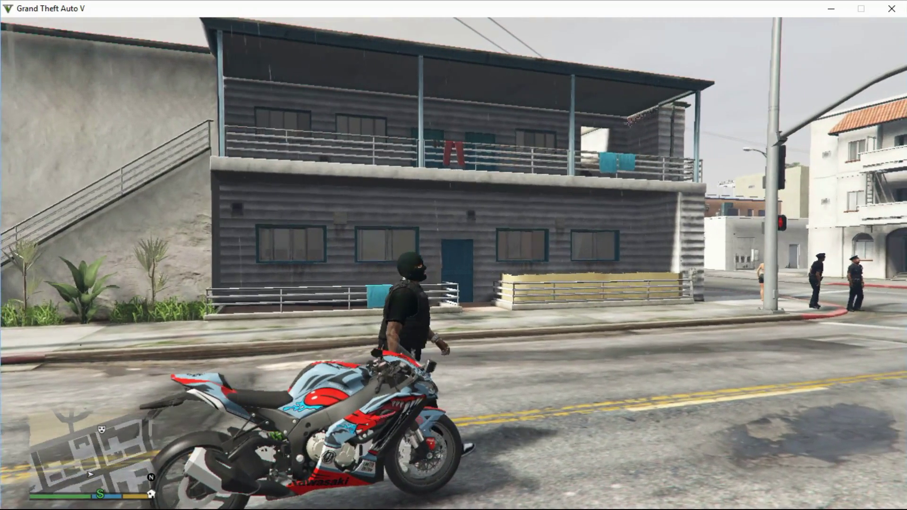
key("d")
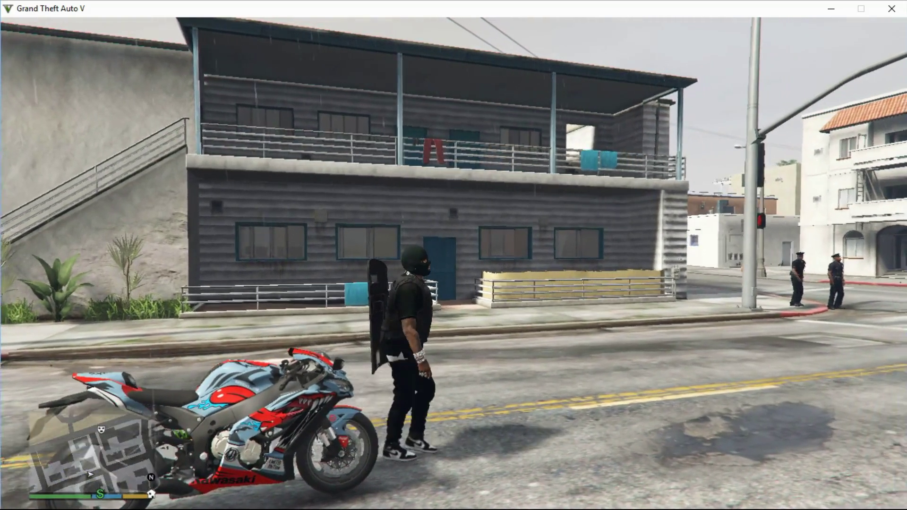
key("w")
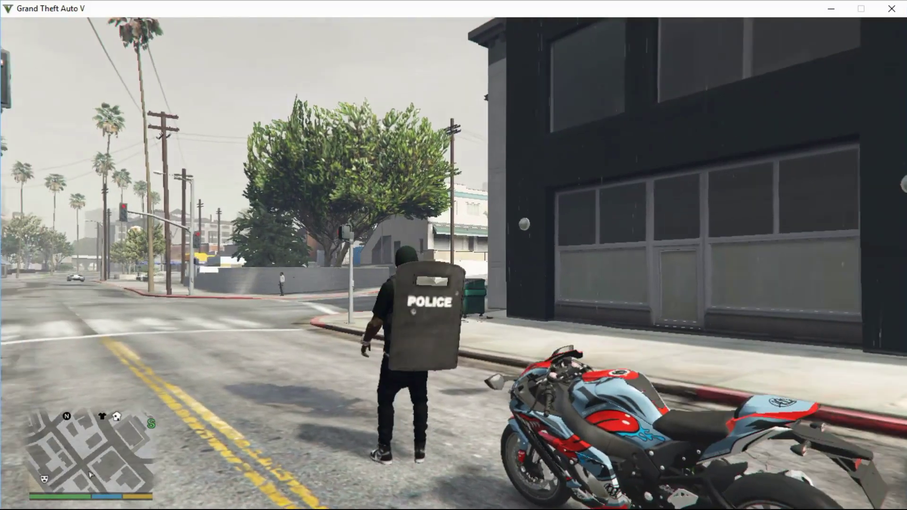
key("w")
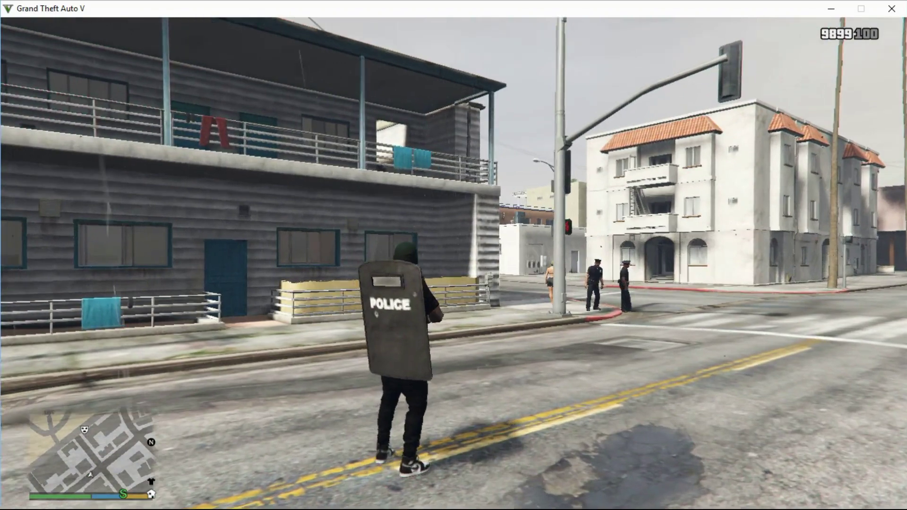
right_click(454, 255)
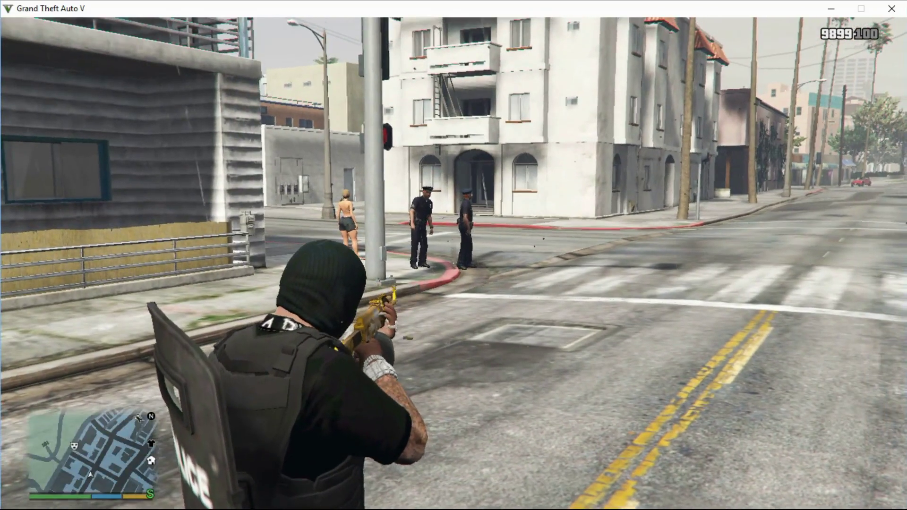
left_click(454, 255)
key("w")
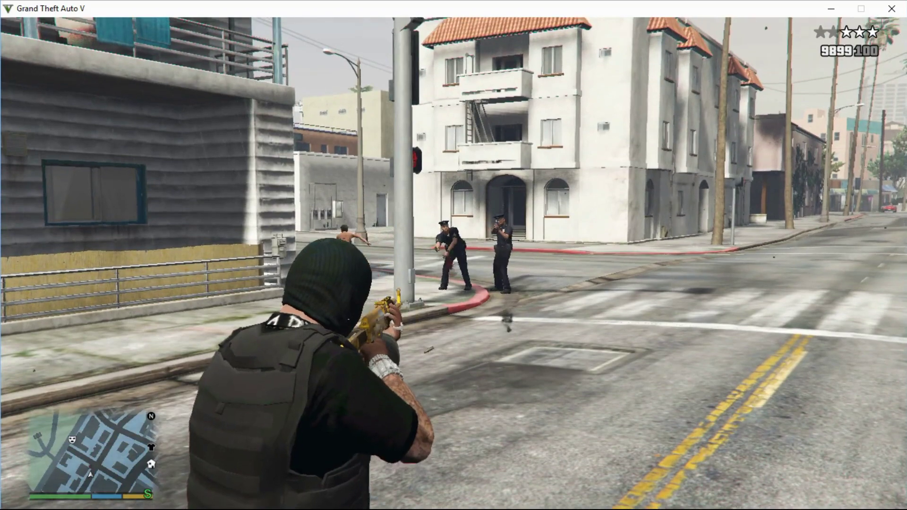
left_click(453, 255)
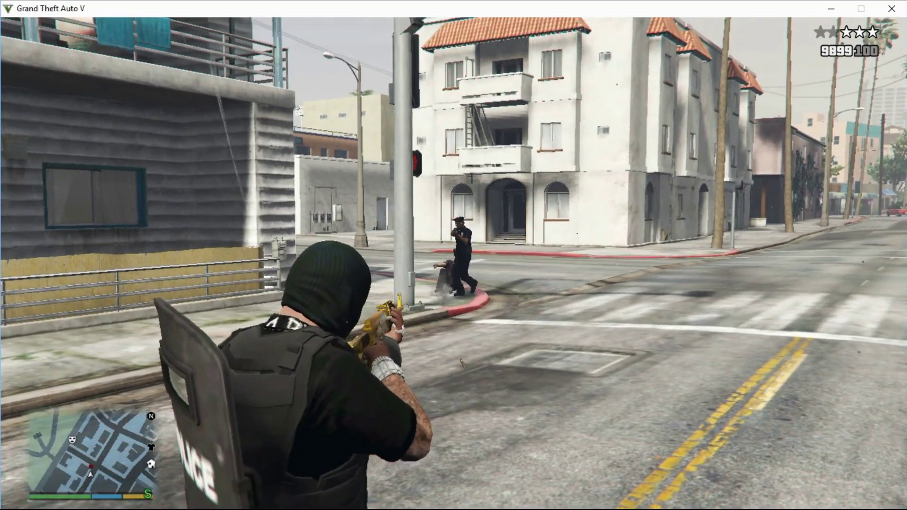
left_click(453, 255)
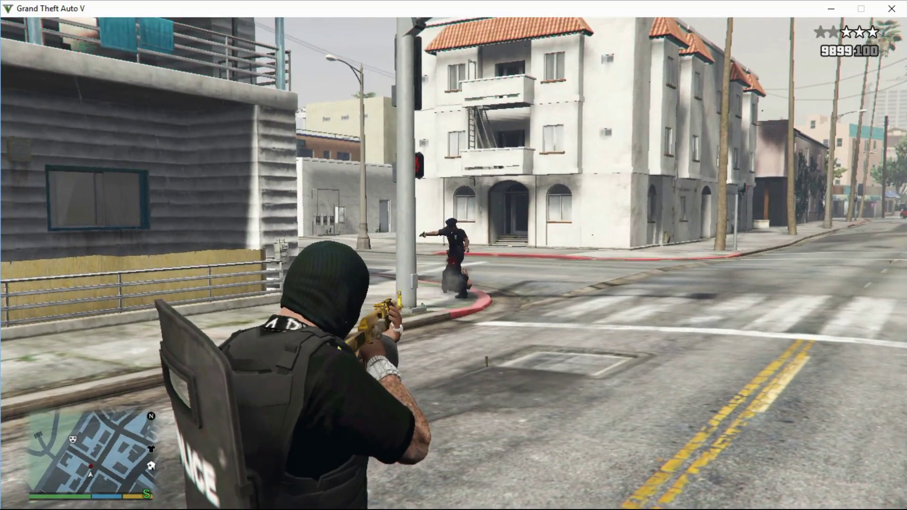
left_click(454, 255)
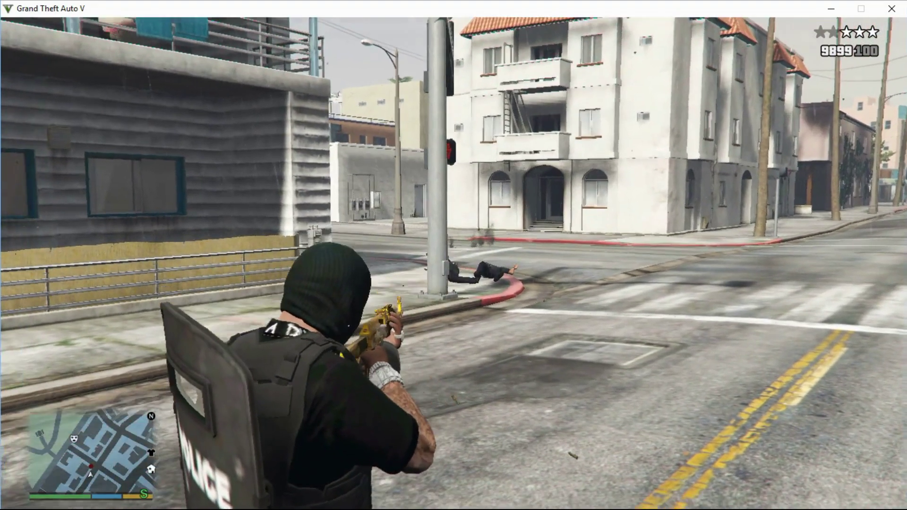
left_click(453, 255)
left_click(454, 255)
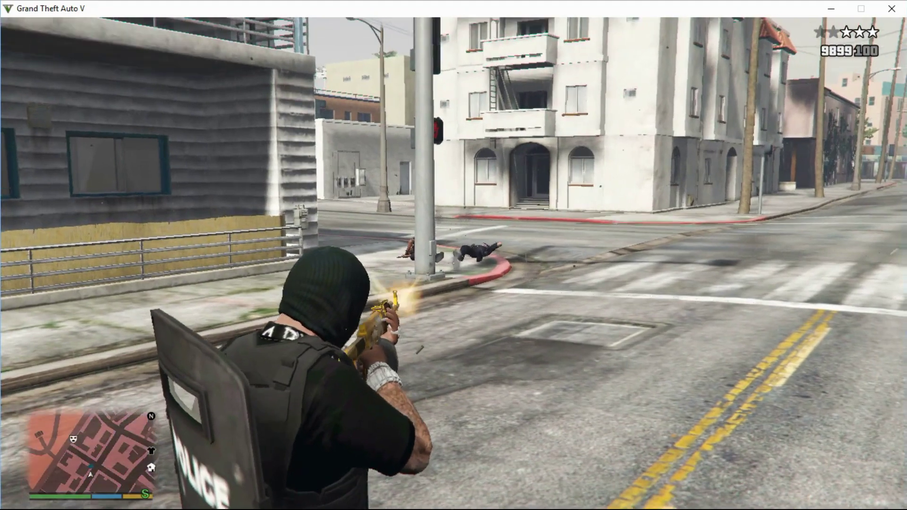